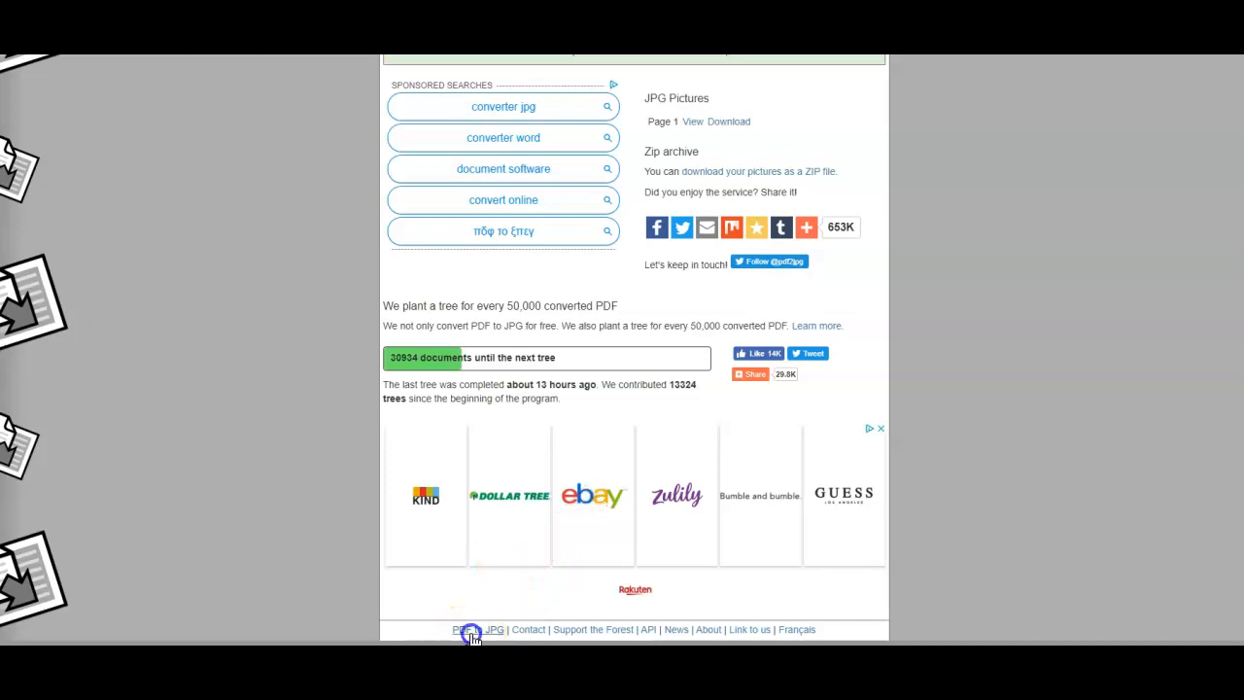
# Step: Return to the PDF to JPG converter and choose MAIL LETTERS & GET PAID CASH + STAMPS (10).pdf as the source file
pyautogui.click(474, 634)
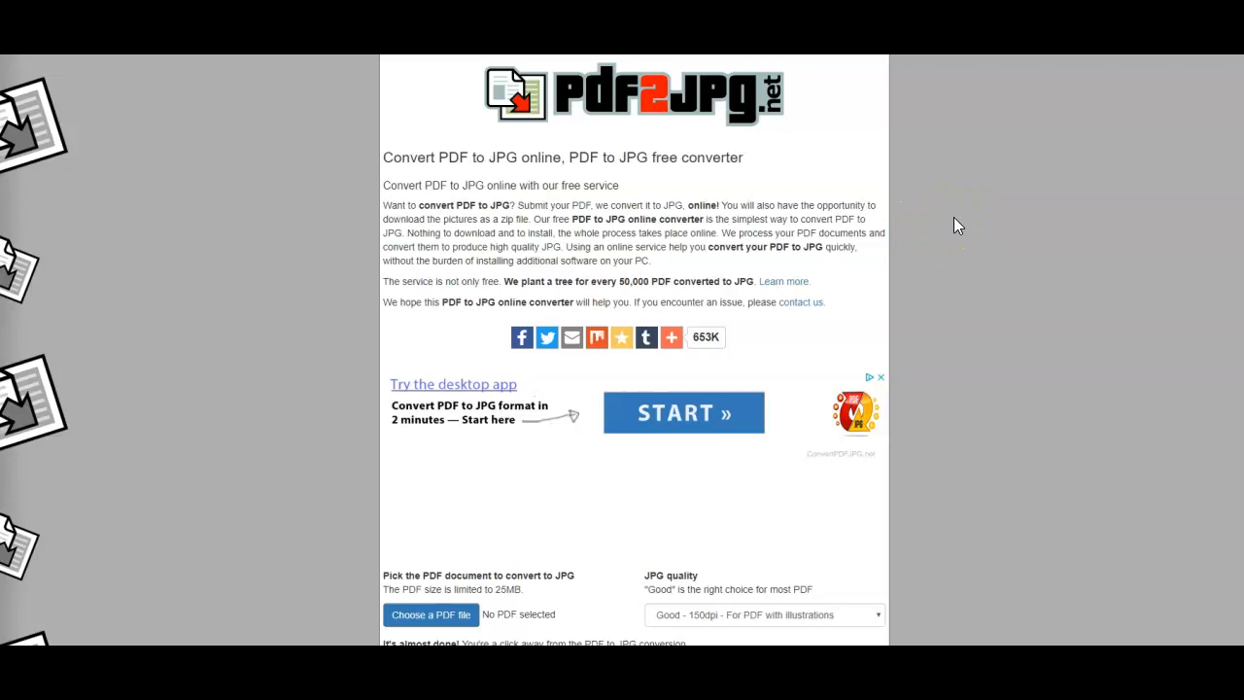
pyautogui.scroll(-3, 954, 225)
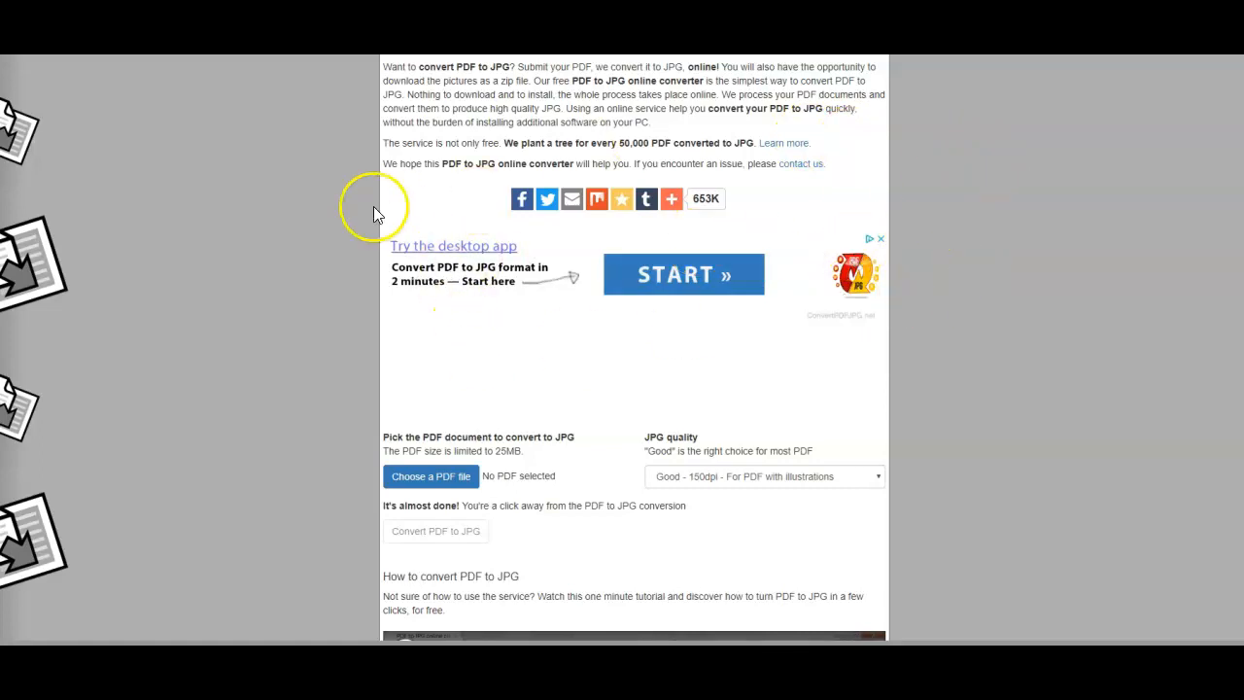
pyautogui.scroll(-3, 1011, 271)
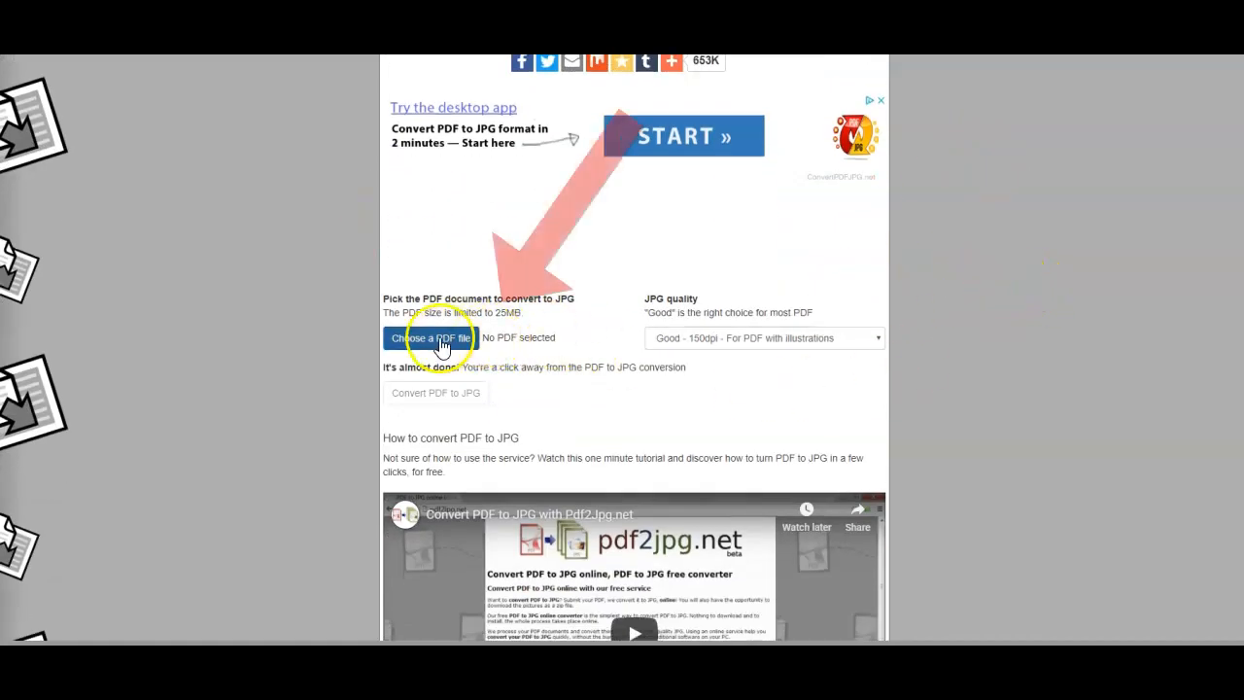
pyautogui.click(442, 342)
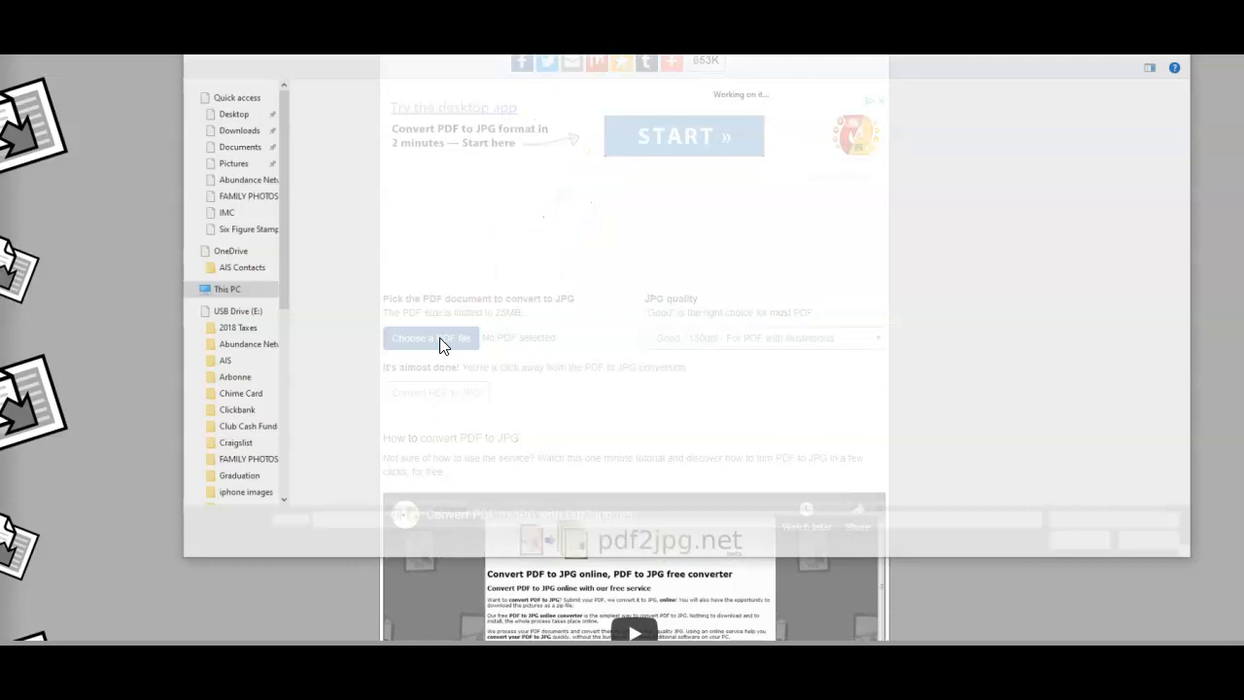
pyautogui.click(485, 256)
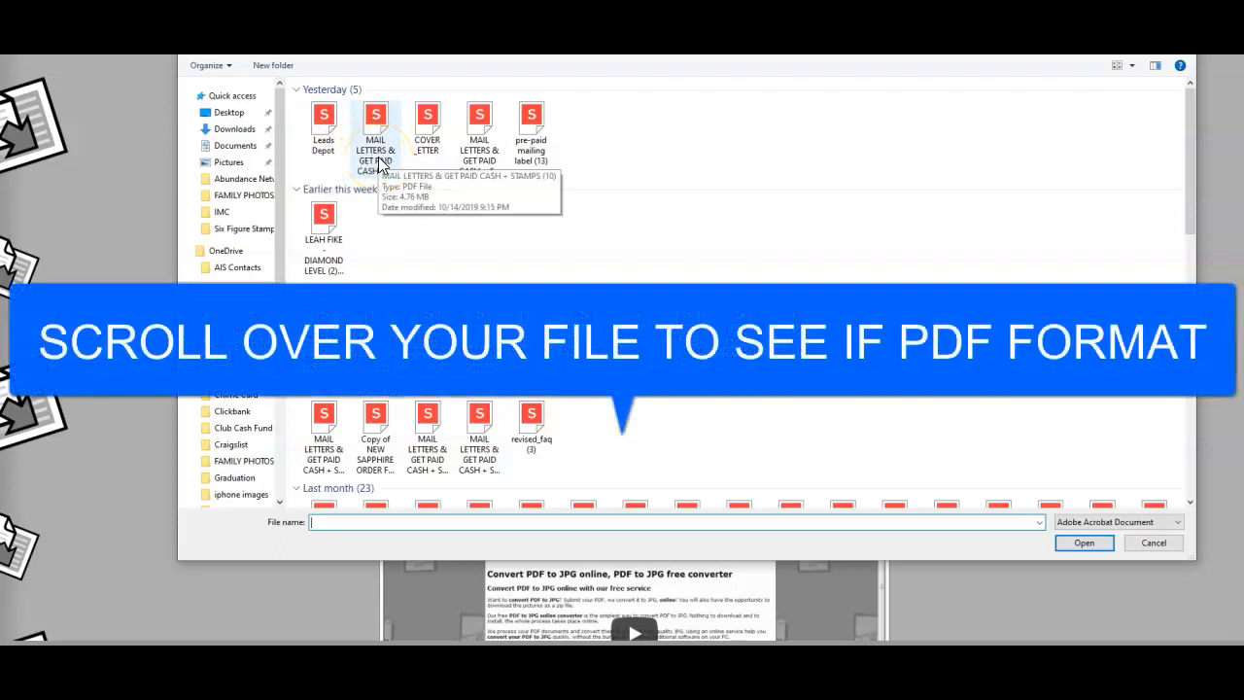
pyautogui.doubleClick(378, 159)
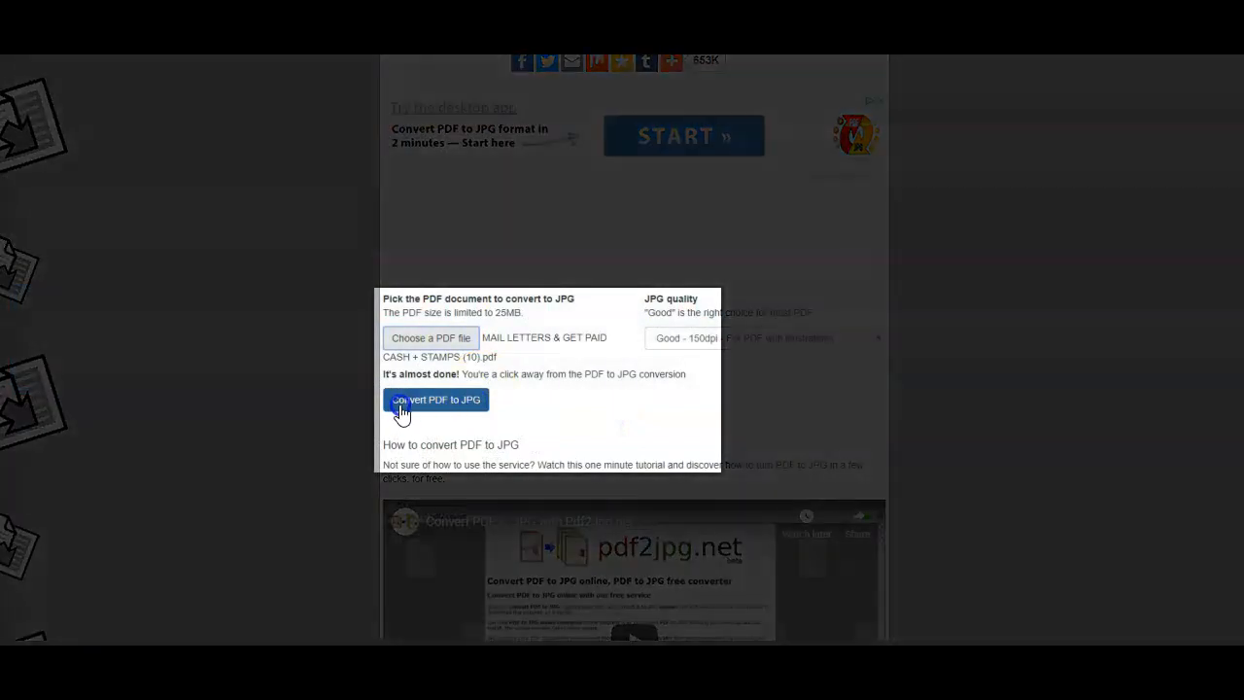
# Step: Convert the chosen PDF to JPG with the Good - 150dpi quality setting
pyautogui.click(485, 409)
pyautogui.click(433, 402)
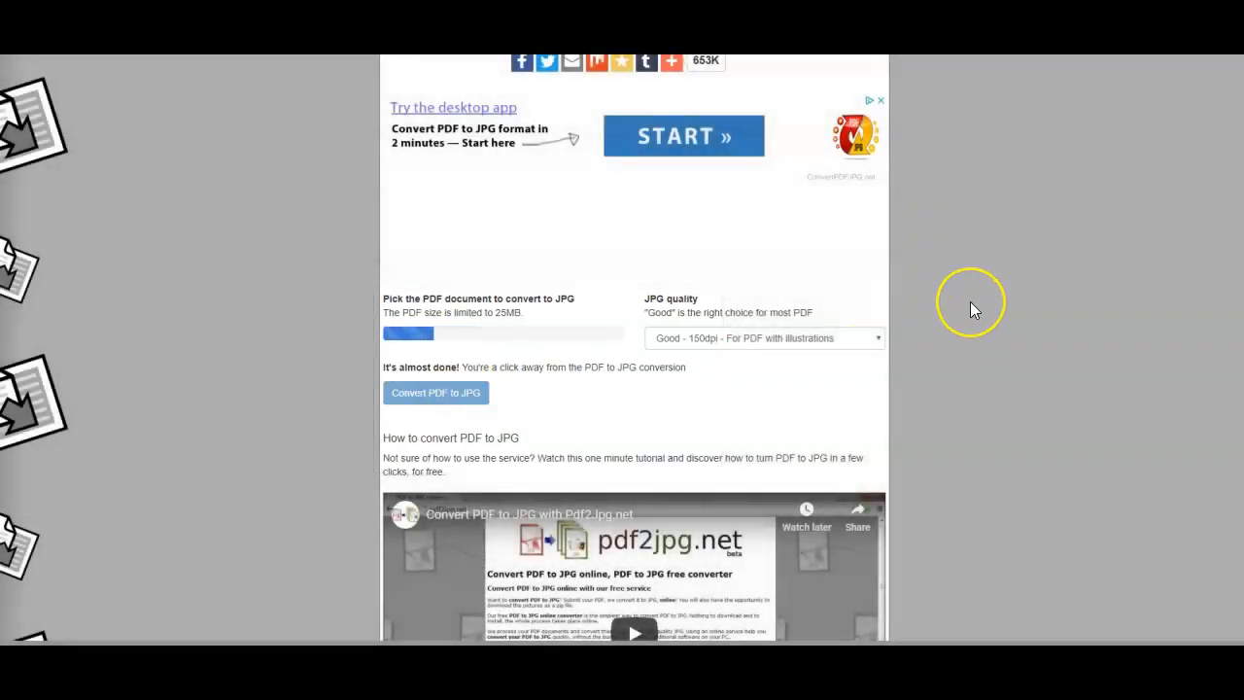
pyautogui.scroll(-6, 971, 303)
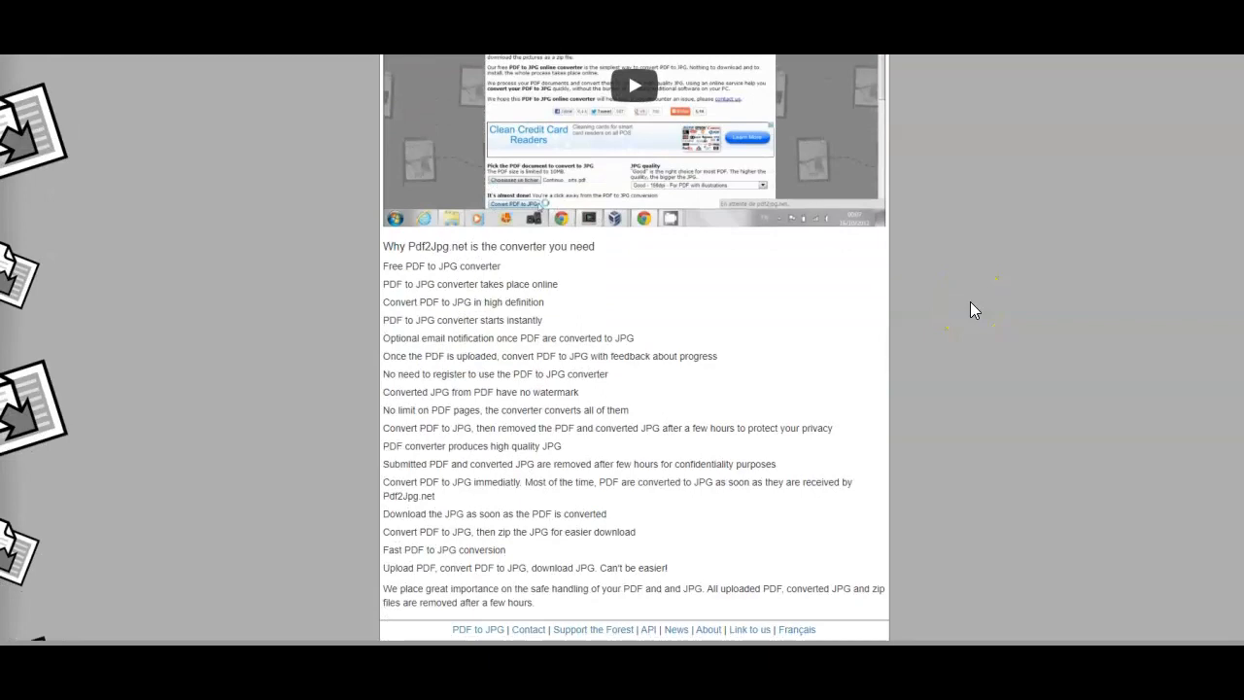
pyautogui.scroll(5, 970, 302)
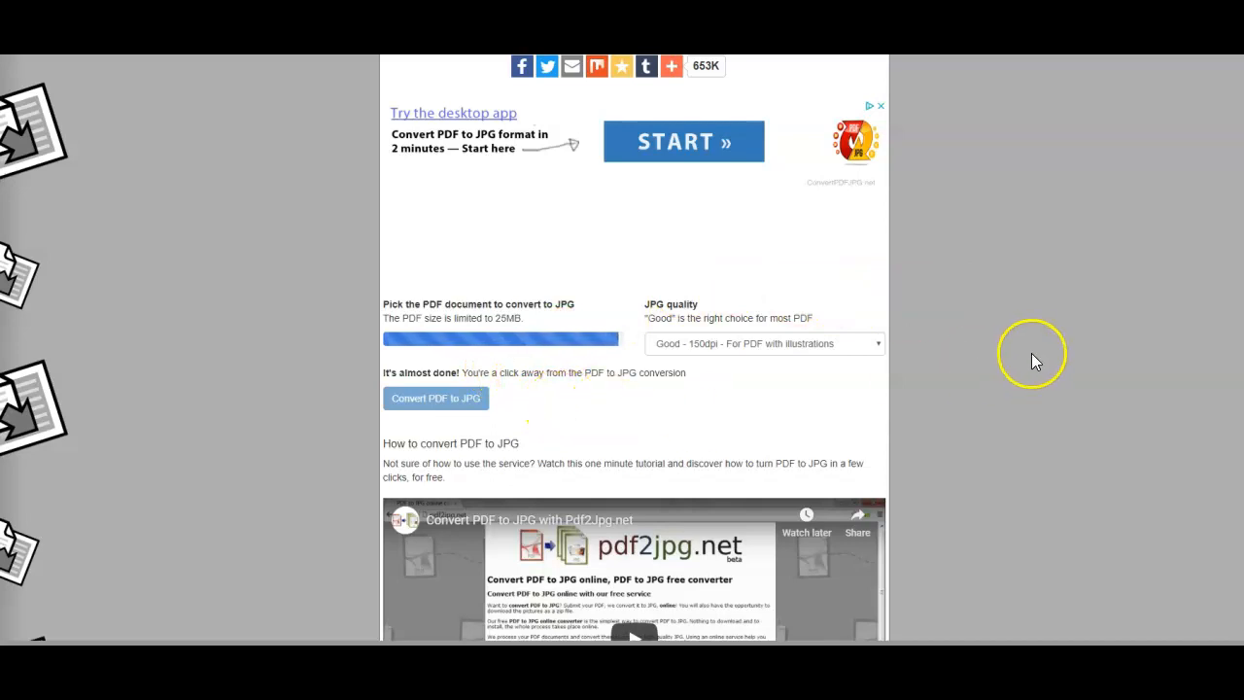
pyautogui.scroll(3, 1028, 357)
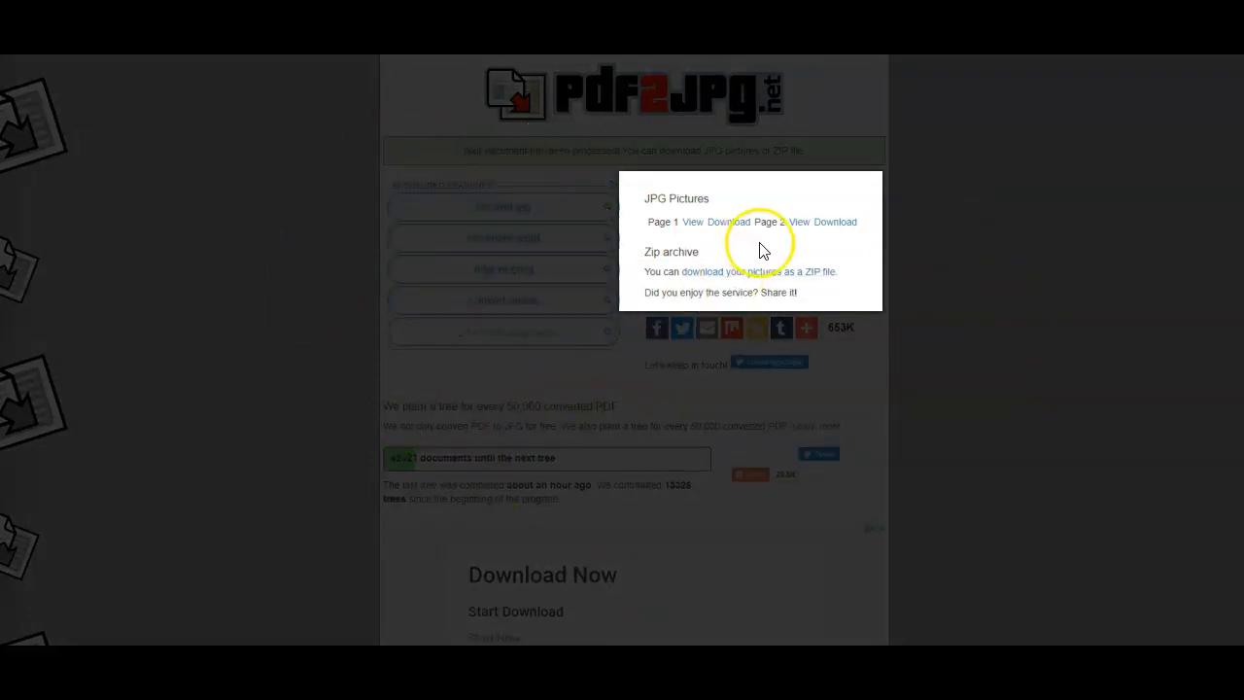
# Step: Preview the converted JPG pages 1 and 2, and download page 1
pyautogui.click(693, 222)
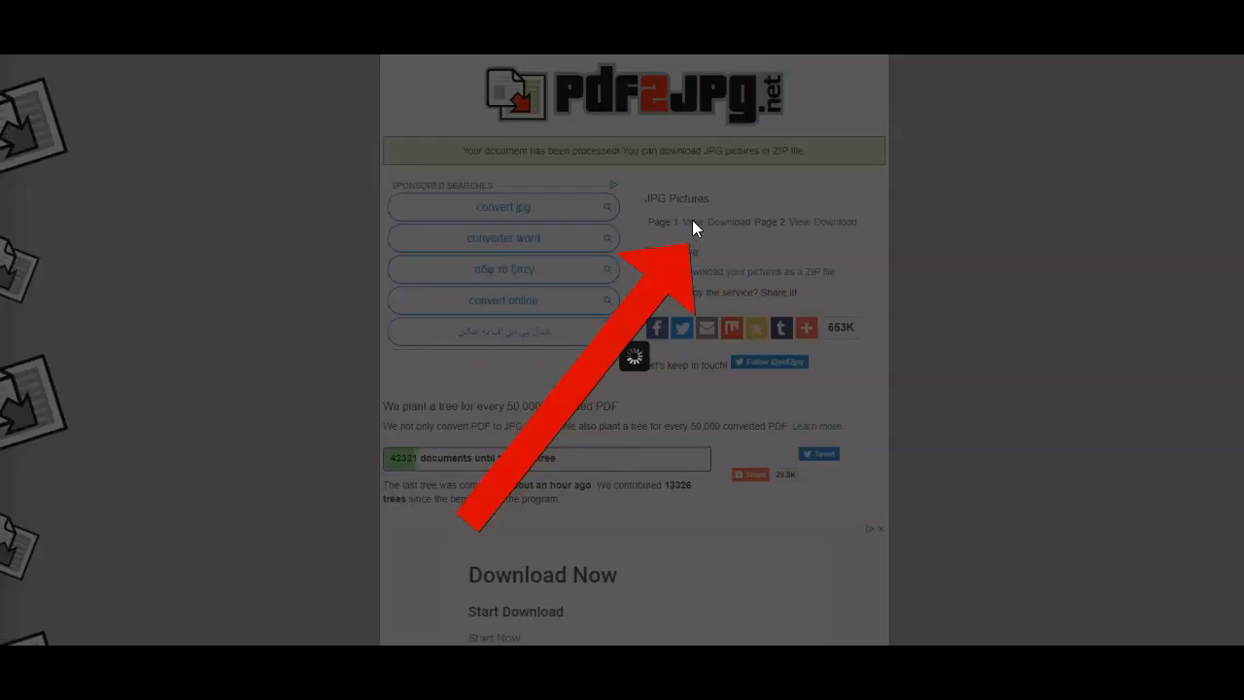
pyautogui.click(854, 65)
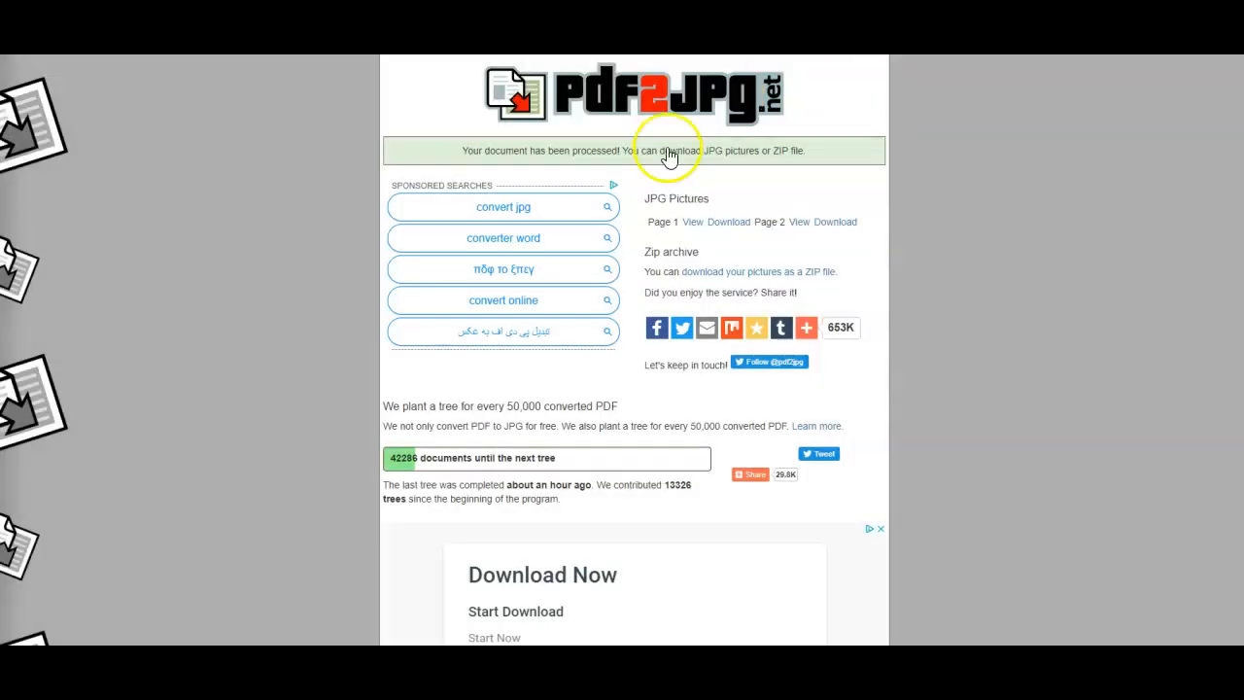
pyautogui.click(738, 223)
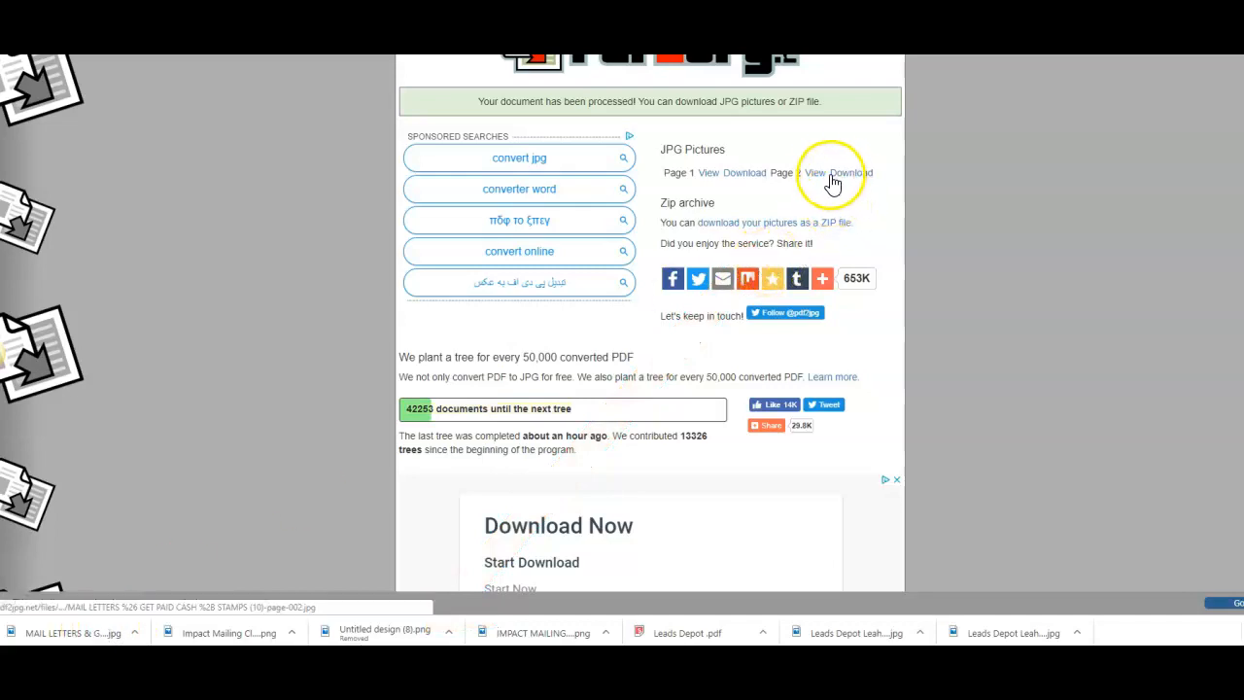
pyautogui.click(816, 173)
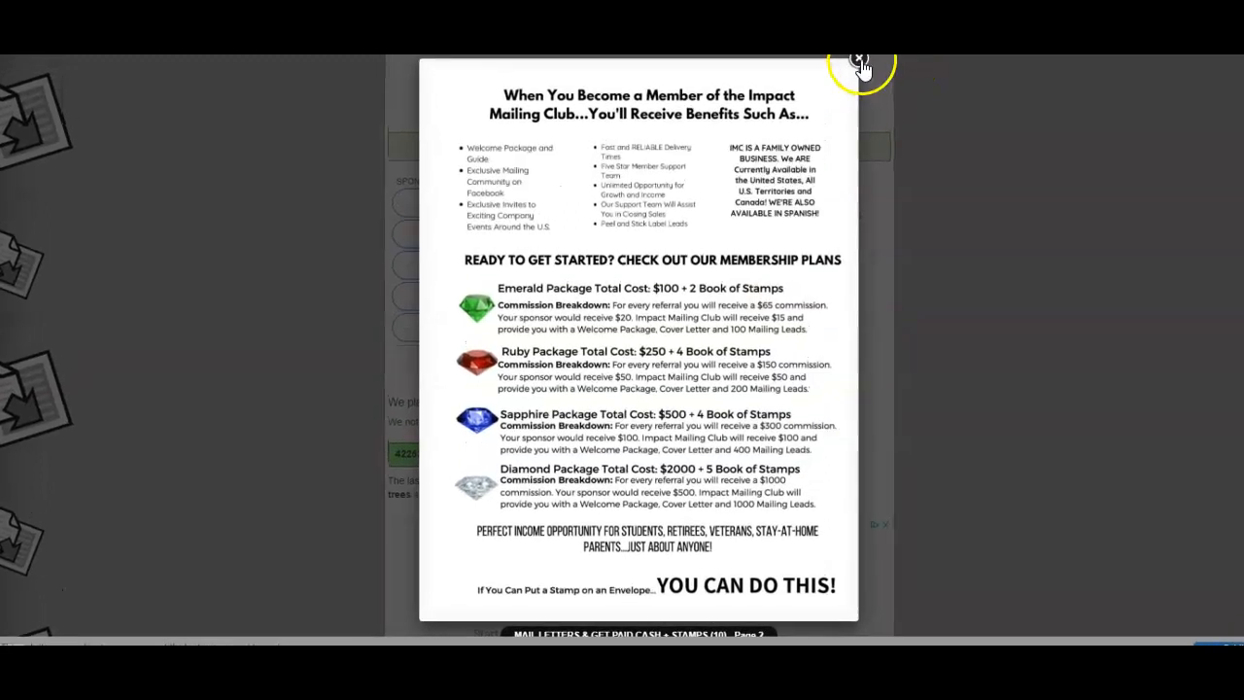
pyautogui.click(861, 61)
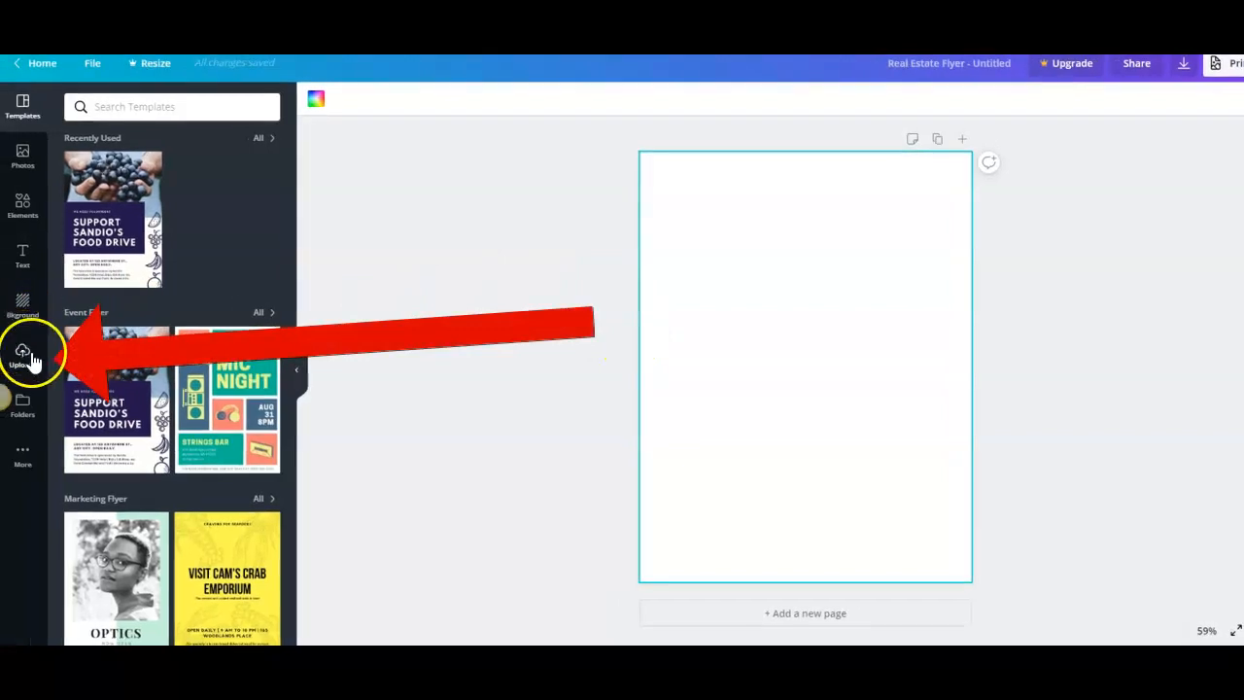
# Step: In Canva, upload the downloaded MAIL LETTERS & GET PAID CASH + STAMPS page image to the blank flyer design
pyautogui.click(25, 356)
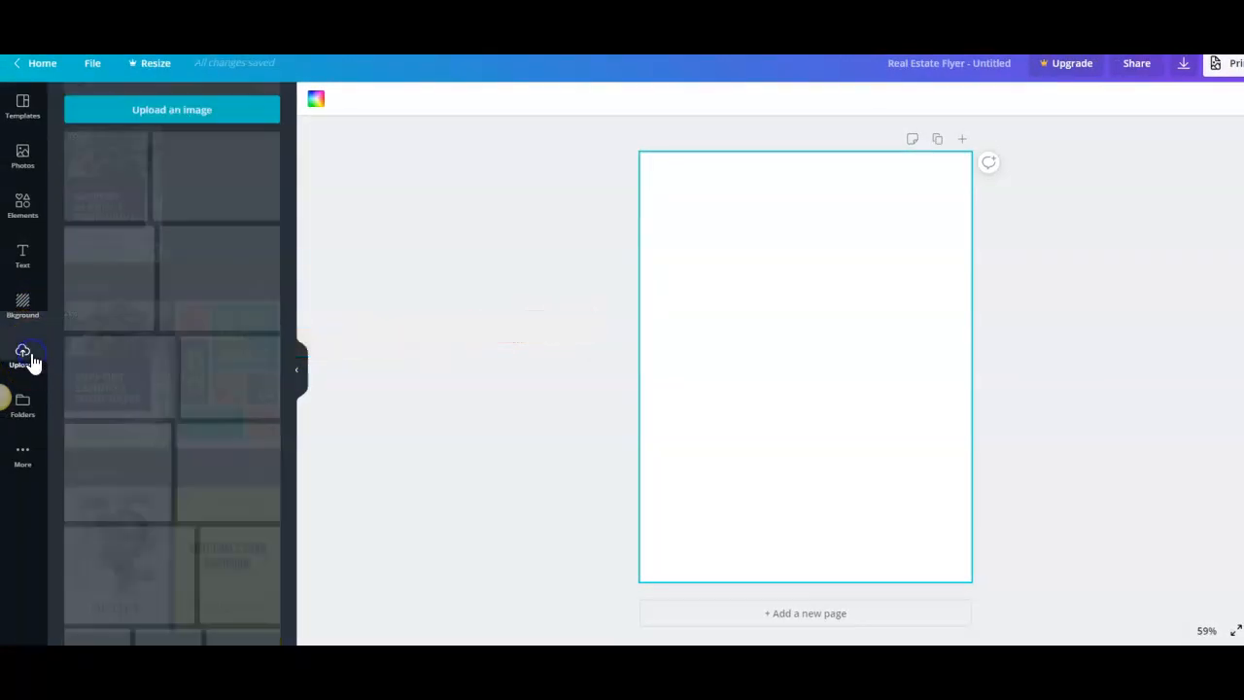
pyautogui.click(168, 115)
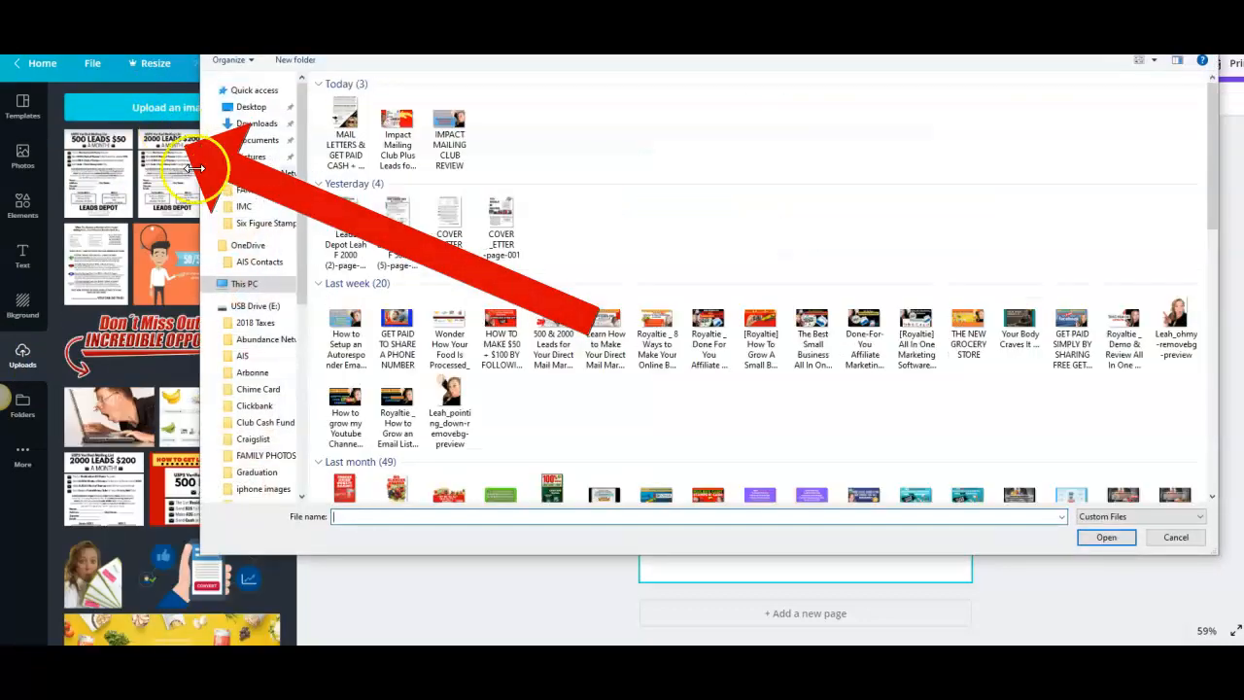
pyautogui.doubleClick(339, 163)
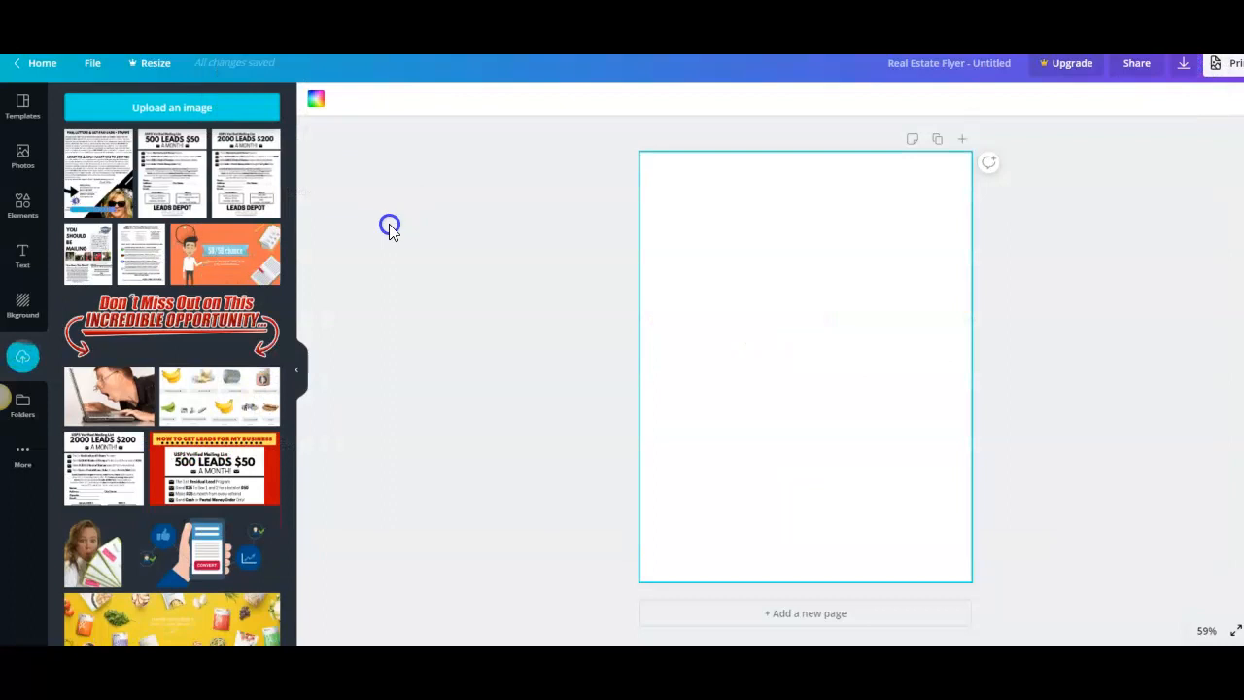
# Step: Place the uploaded MAIL LETTERS image on the blank page and enlarge it to fill the whole page
pyautogui.click(96, 176)
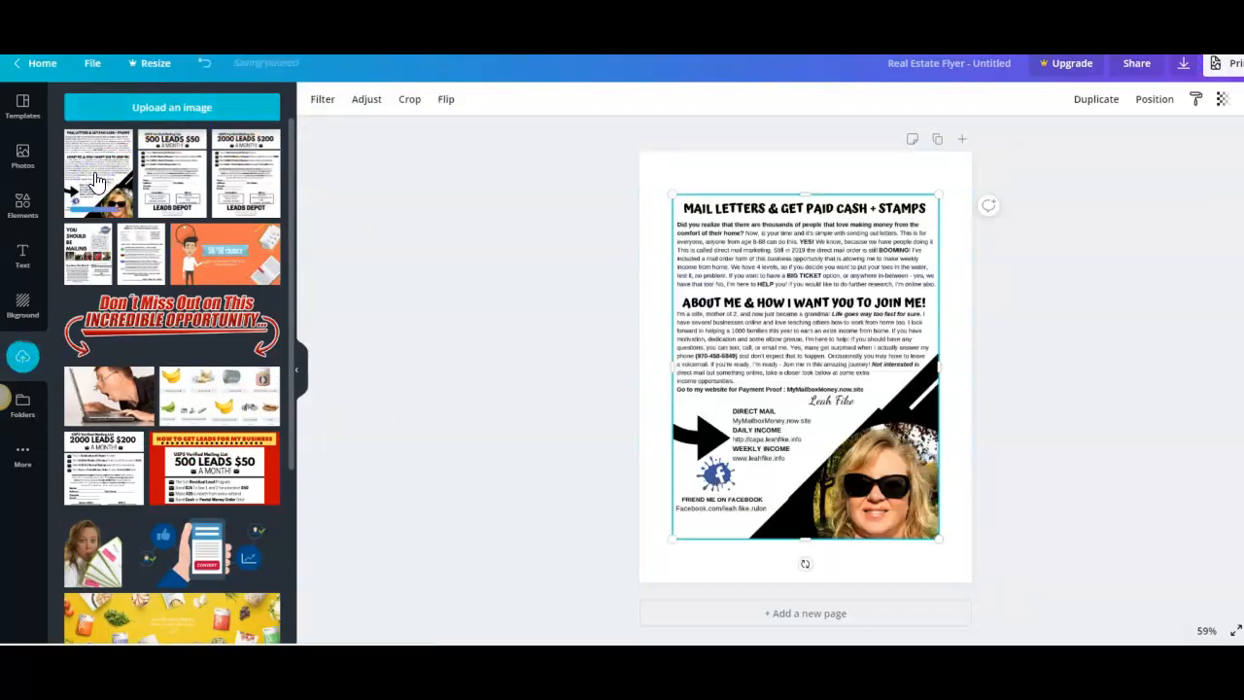
pyautogui.moveTo(672, 197); pyautogui.dragTo(640, 153)
pyautogui.moveTo(936, 541); pyautogui.dragTo(980, 575)
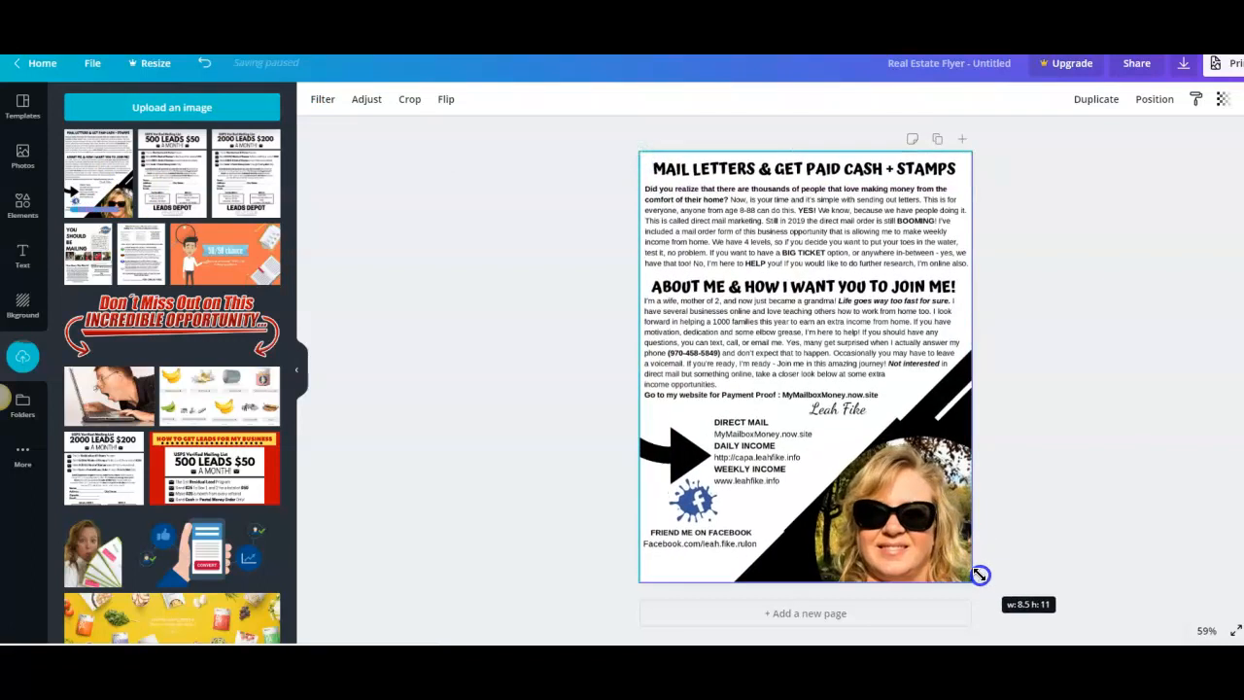
pyautogui.click(1078, 404)
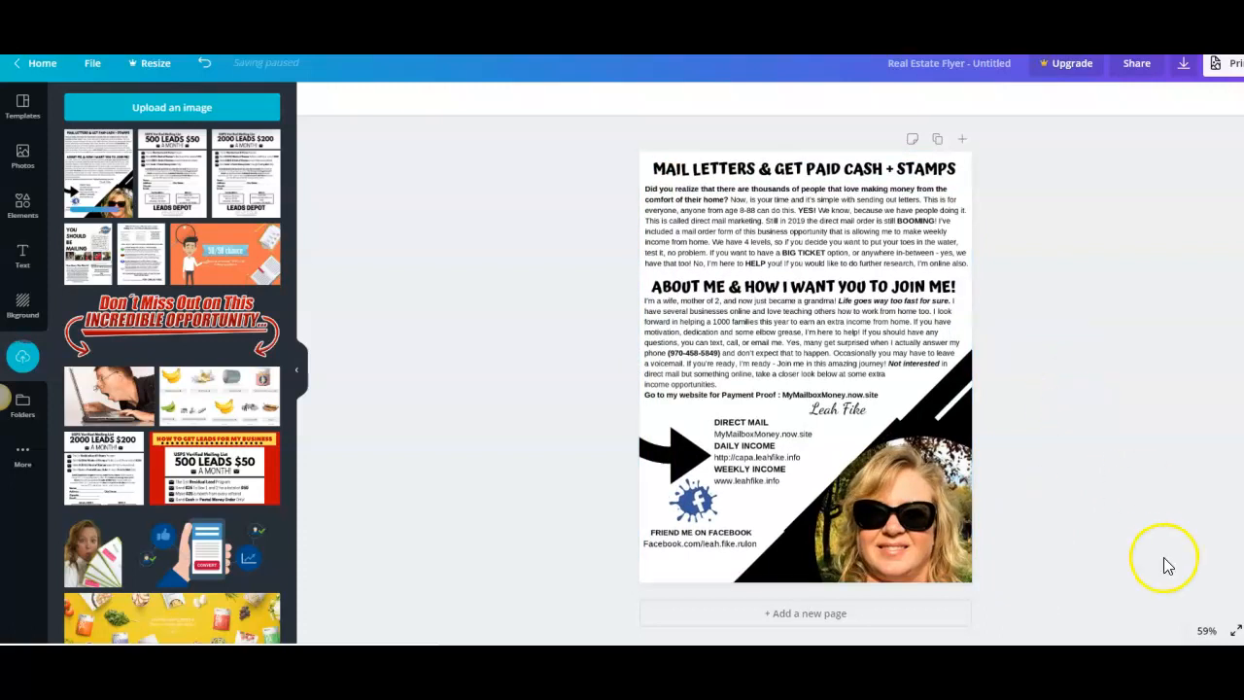
# Step: Add a second page to the flyer and delete the copied MAIL LETTERS image from it
pyautogui.click(1206, 634)
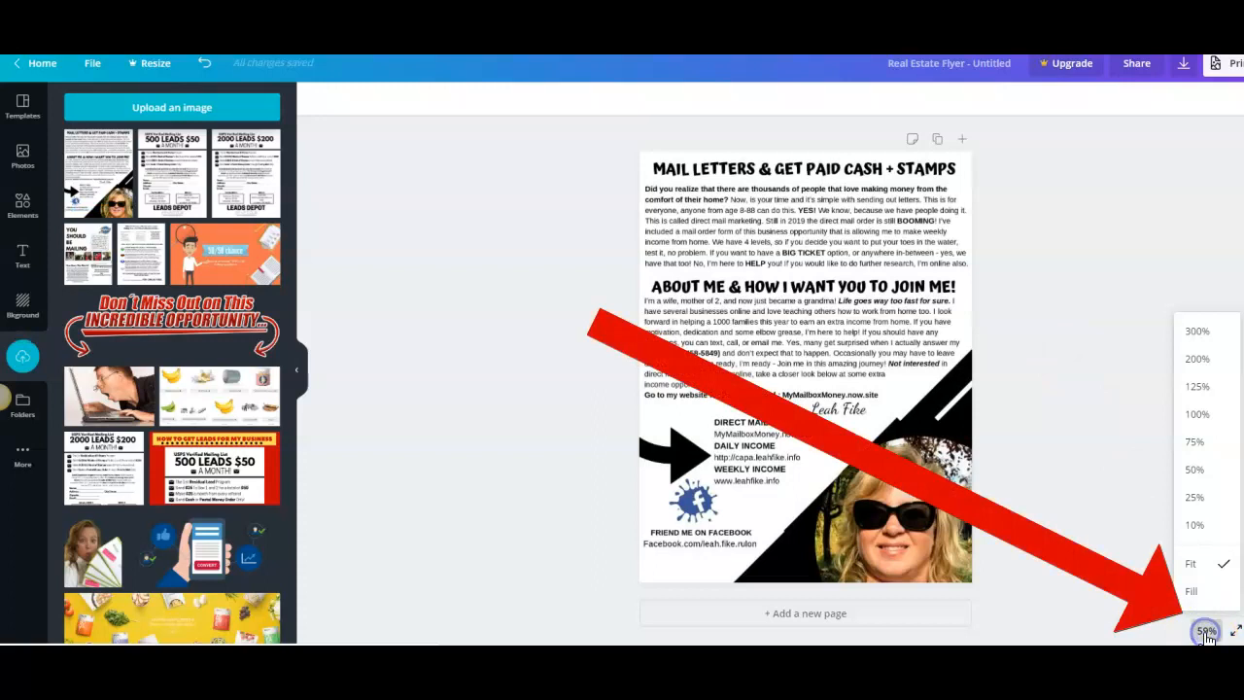
pyautogui.click(1203, 416)
pyautogui.scroll(3, 1020, 433)
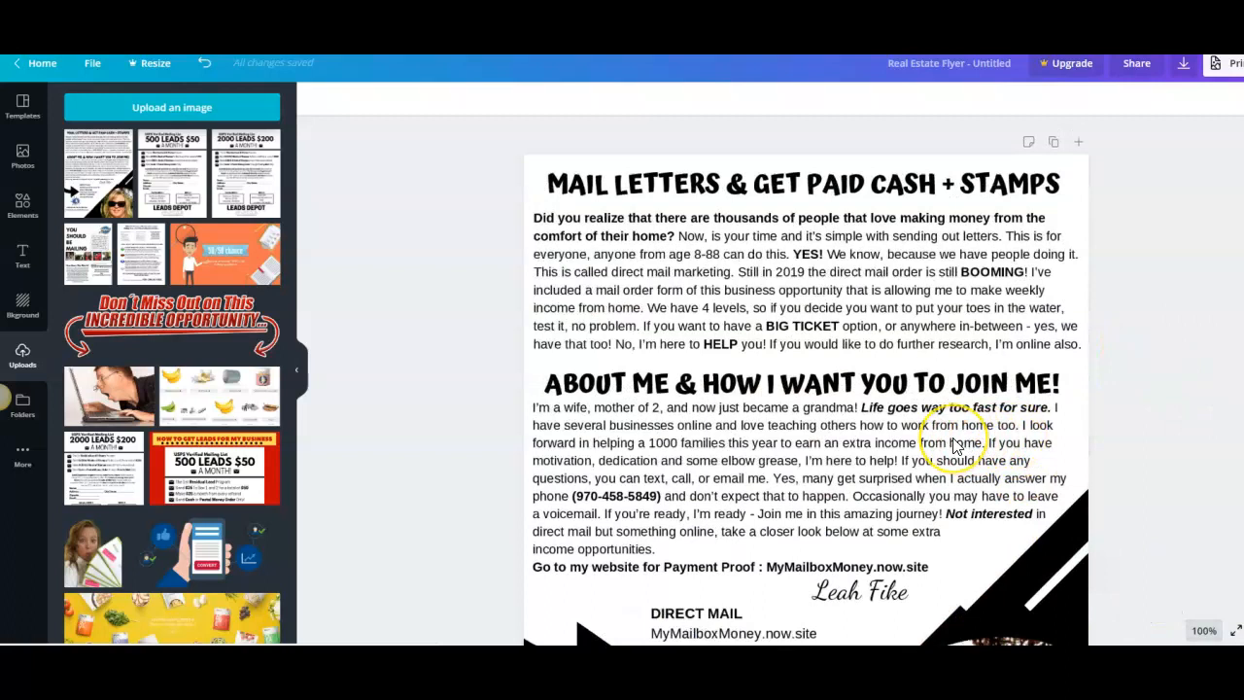
pyautogui.scroll(-3, 952, 442)
pyautogui.scroll(-1, 953, 446)
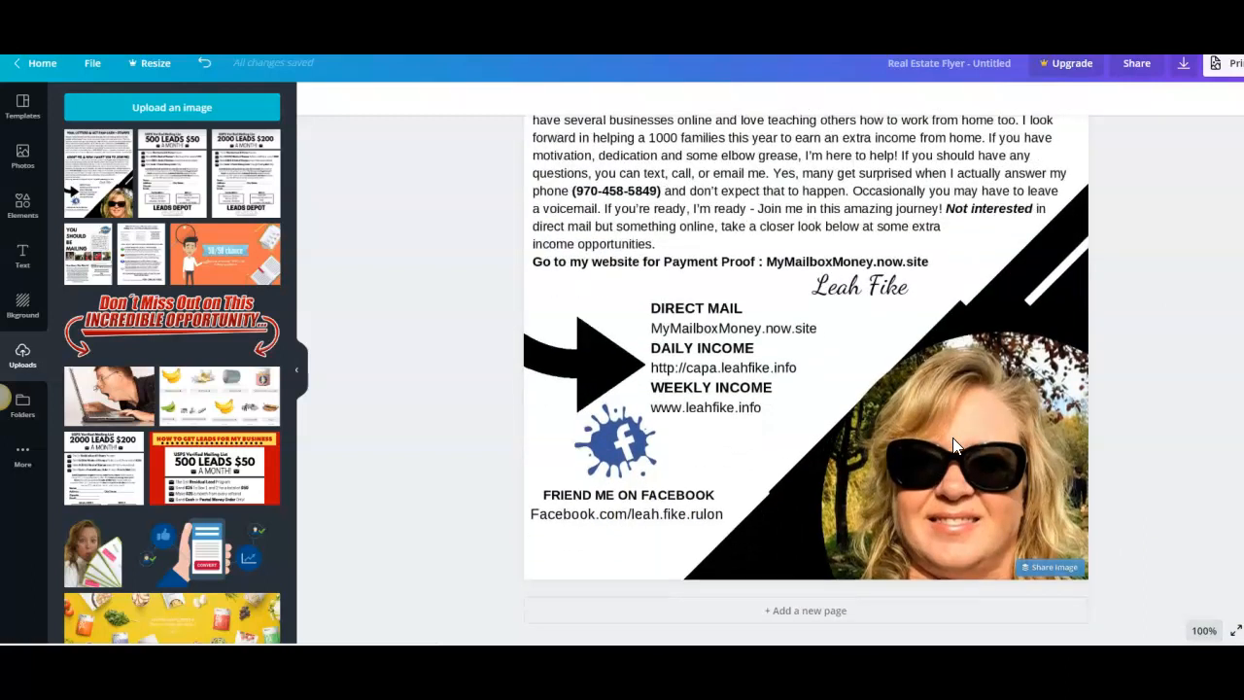
pyautogui.click(813, 617)
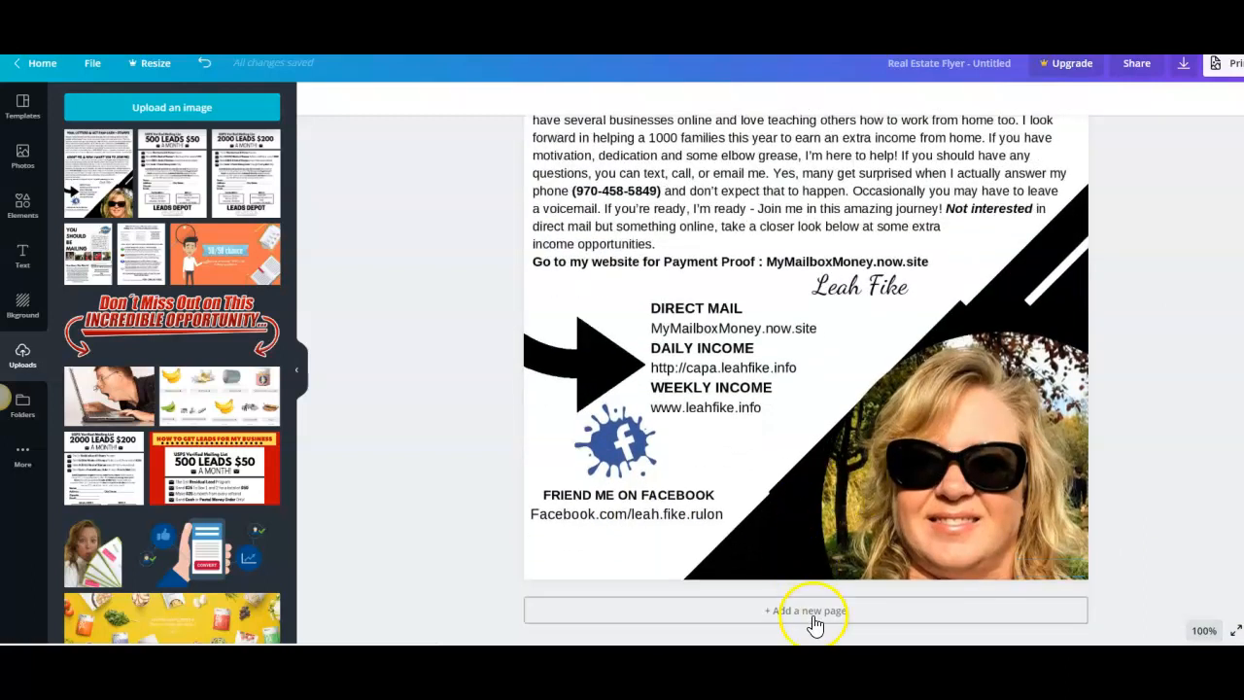
pyautogui.click(815, 619)
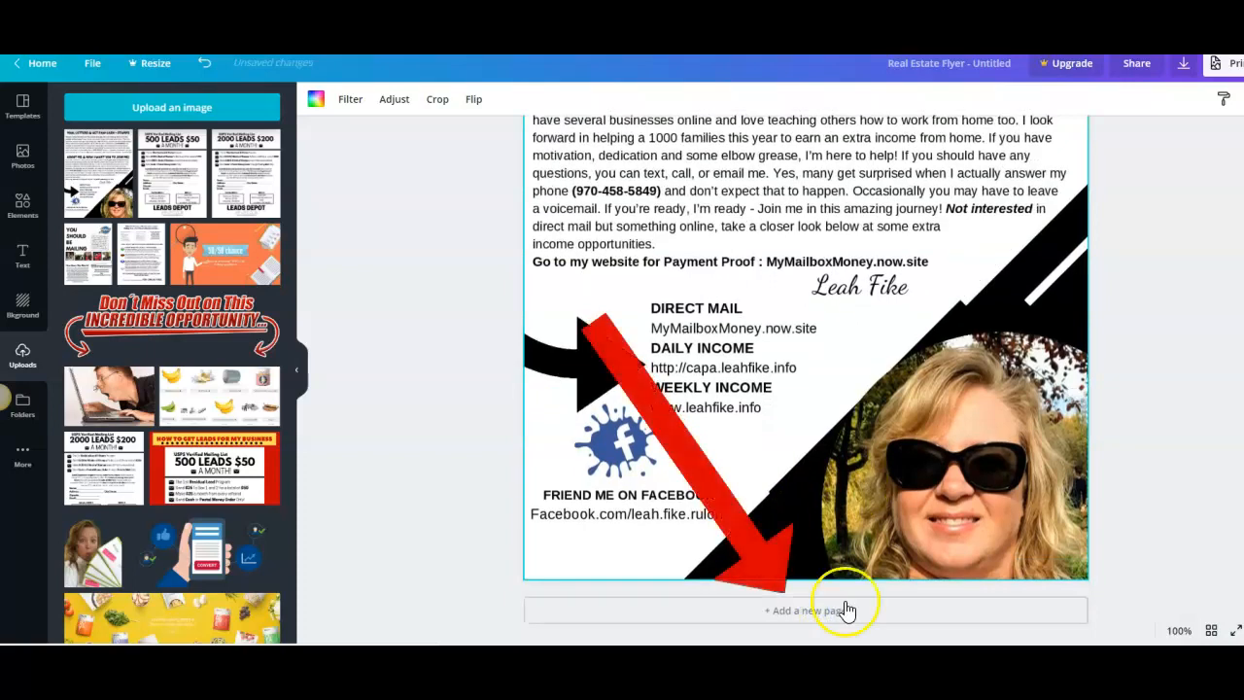
pyautogui.scroll(14, 1135, 311)
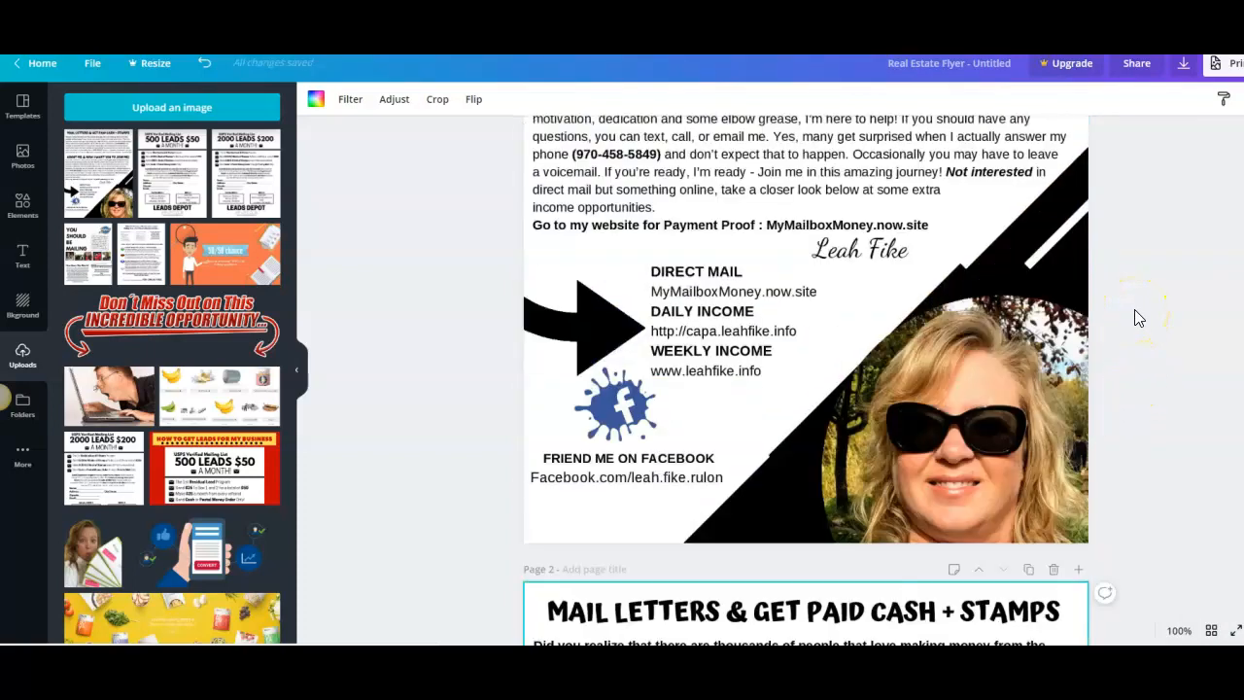
pyautogui.scroll(-1, 1134, 311)
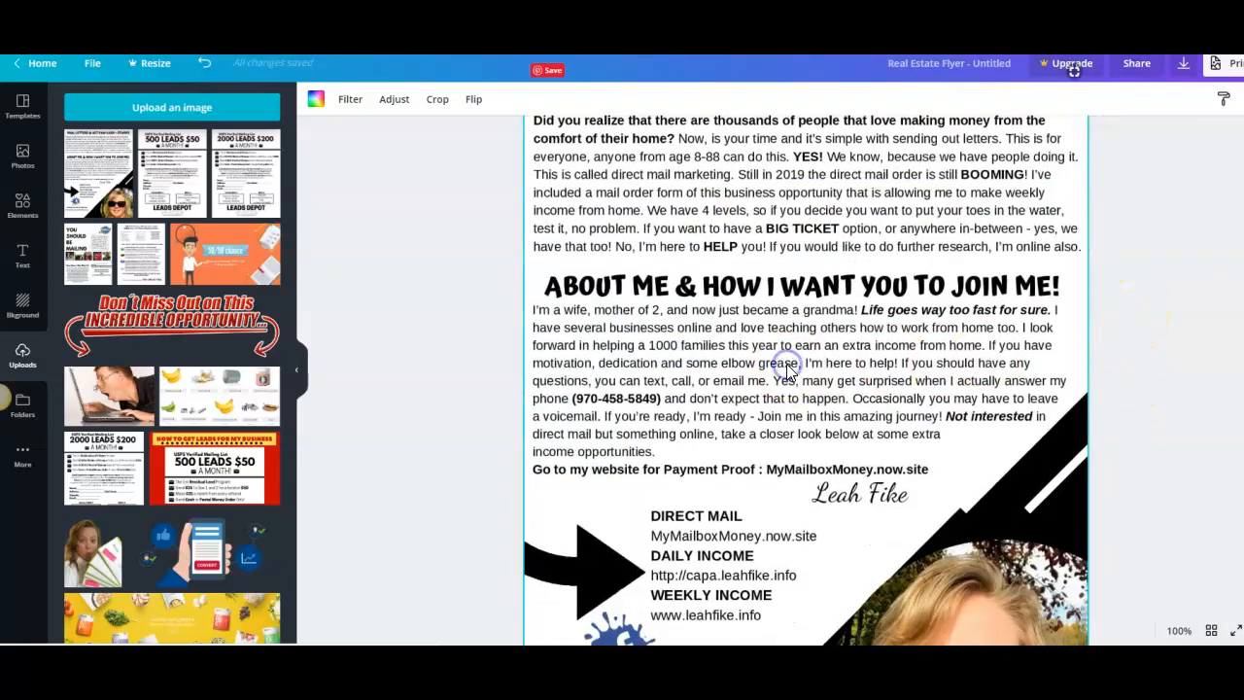
pyautogui.press('Delete')
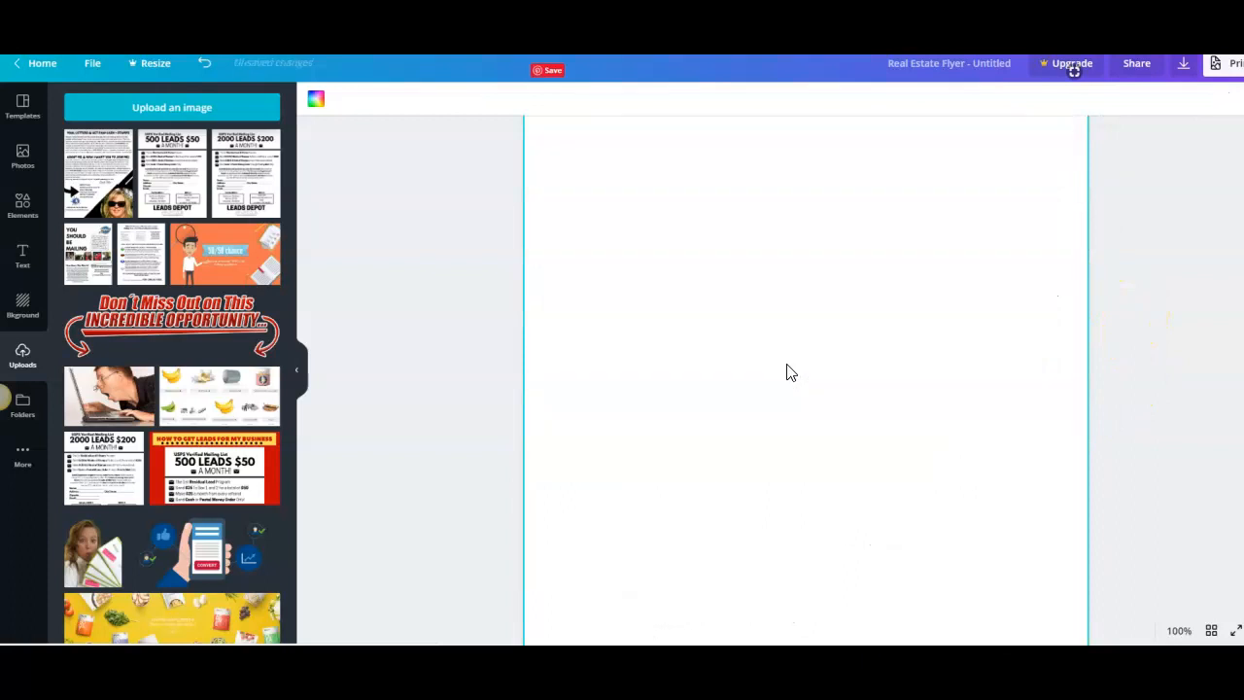
# Step: Place the uploaded 500 LEADS $50 image on page 2 and enlarge it to fill the page
pyautogui.click(167, 199)
pyautogui.scroll(-3, 1105, 311)
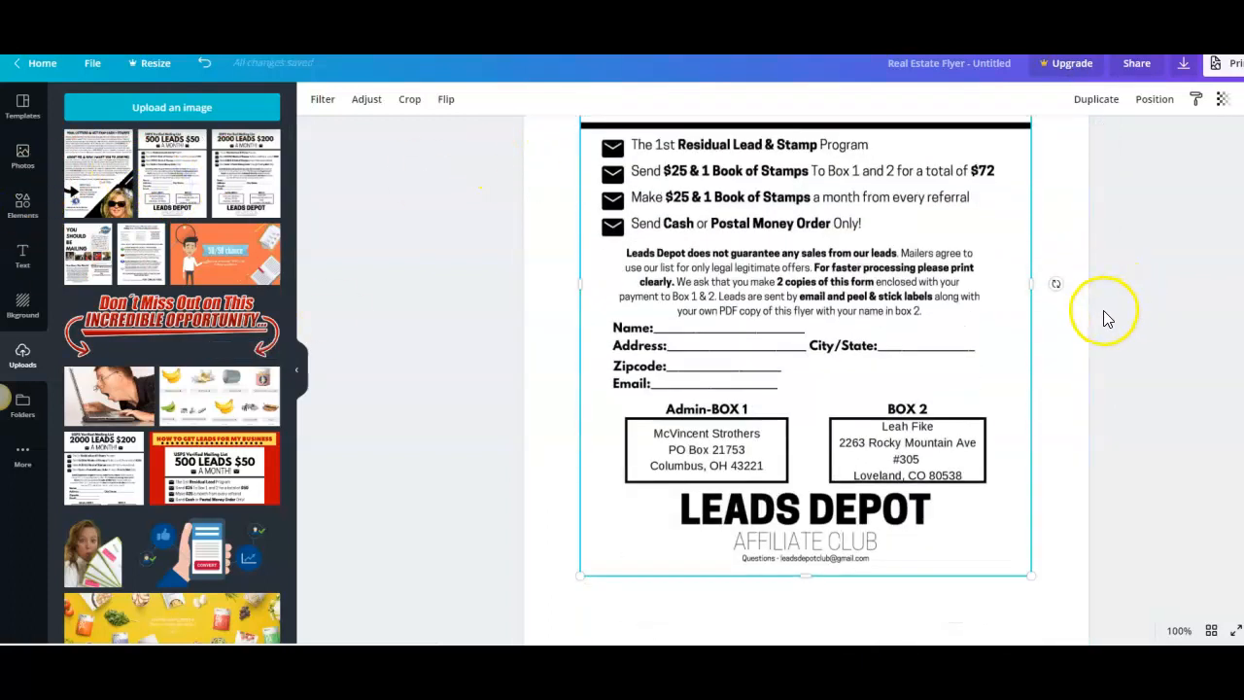
pyautogui.click(1186, 636)
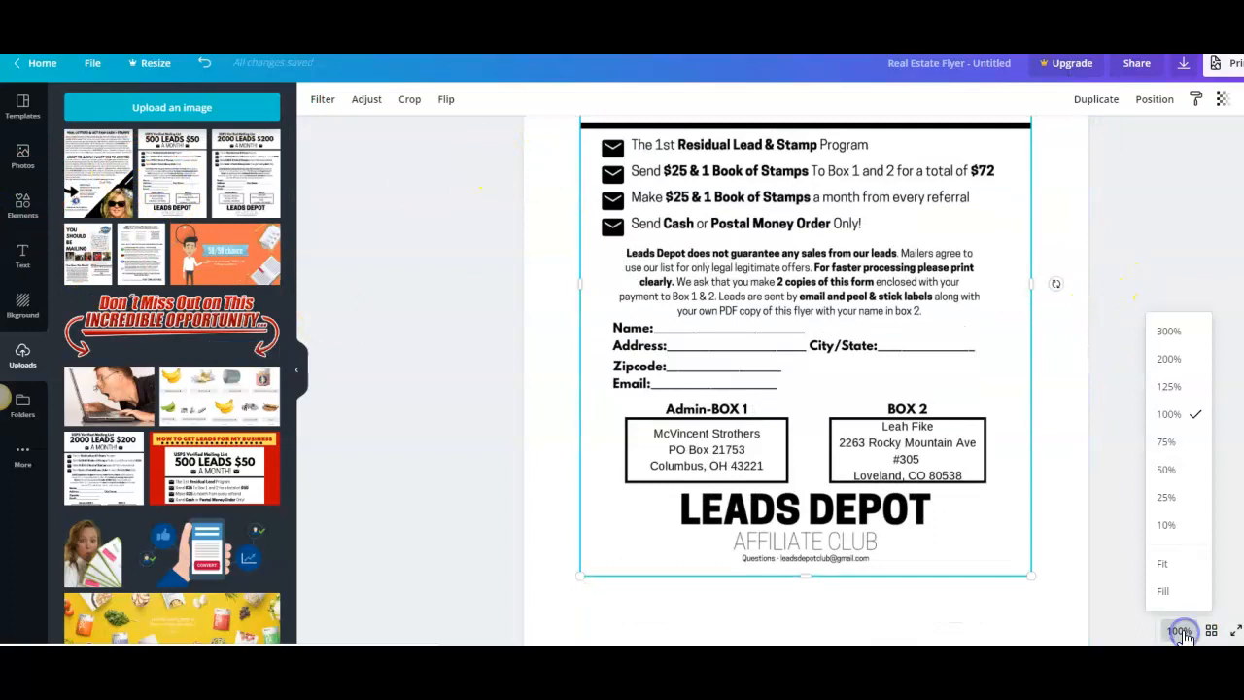
pyautogui.click(1167, 471)
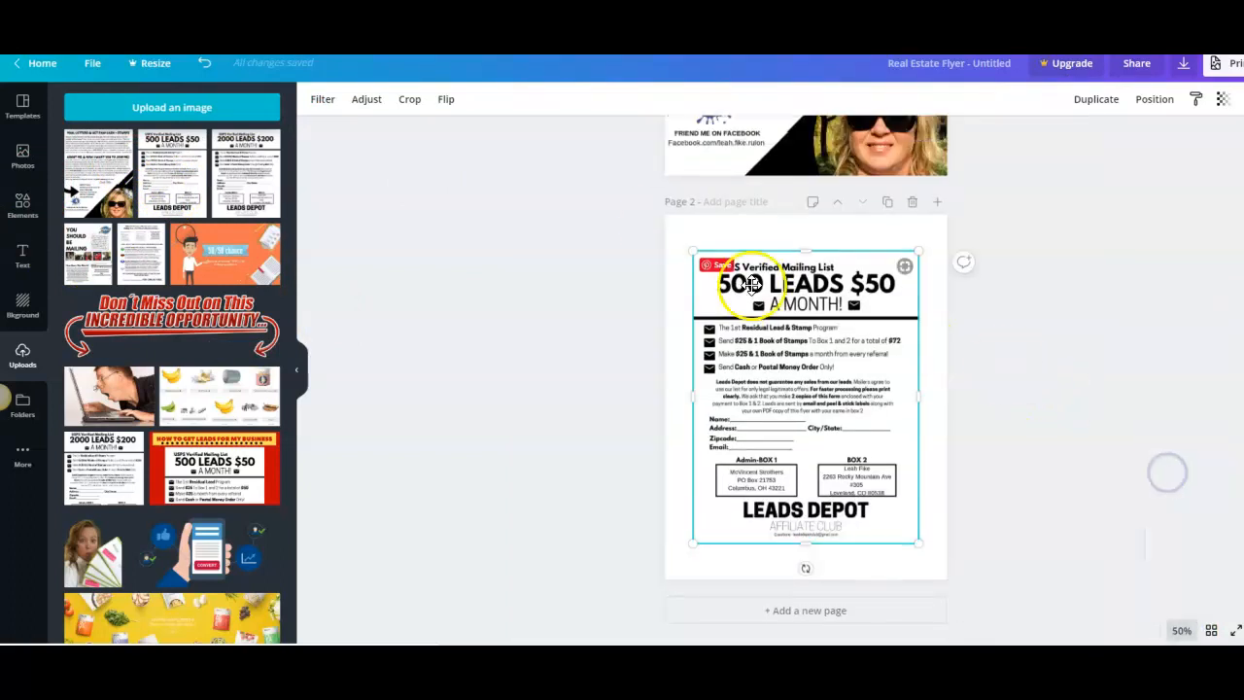
pyautogui.moveTo(696, 251); pyautogui.dragTo(667, 215)
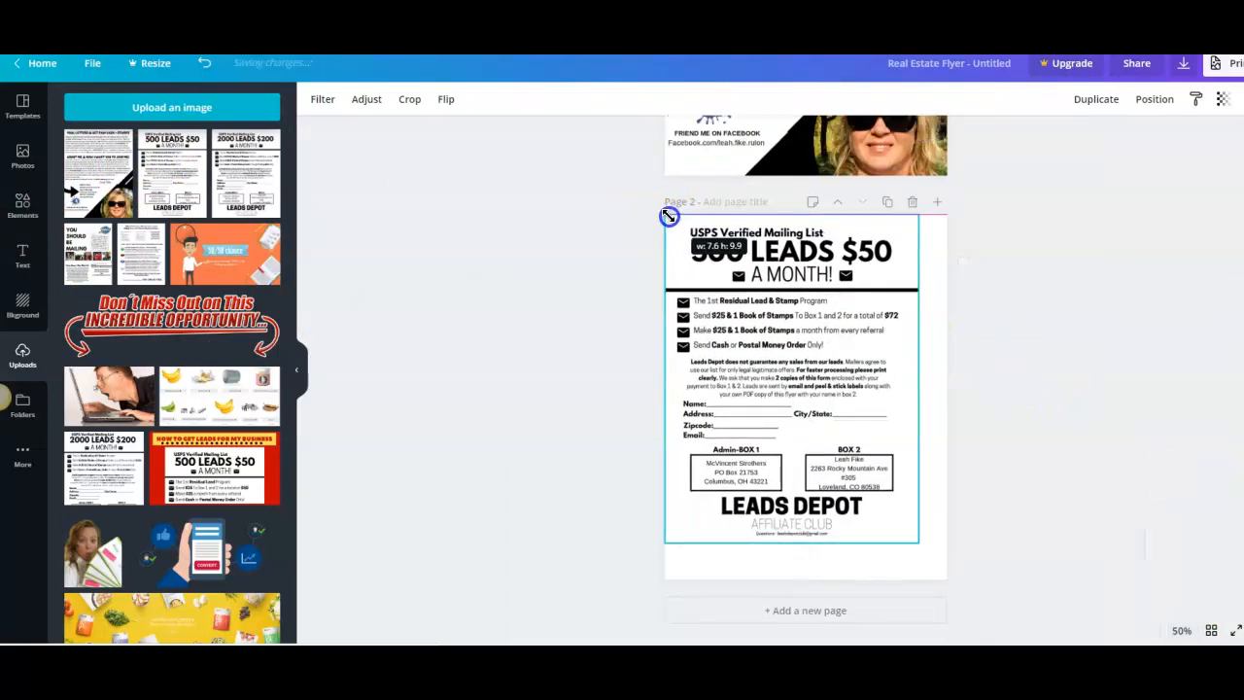
pyautogui.moveTo(909, 538); pyautogui.dragTo(947, 575)
pyautogui.click(1086, 436)
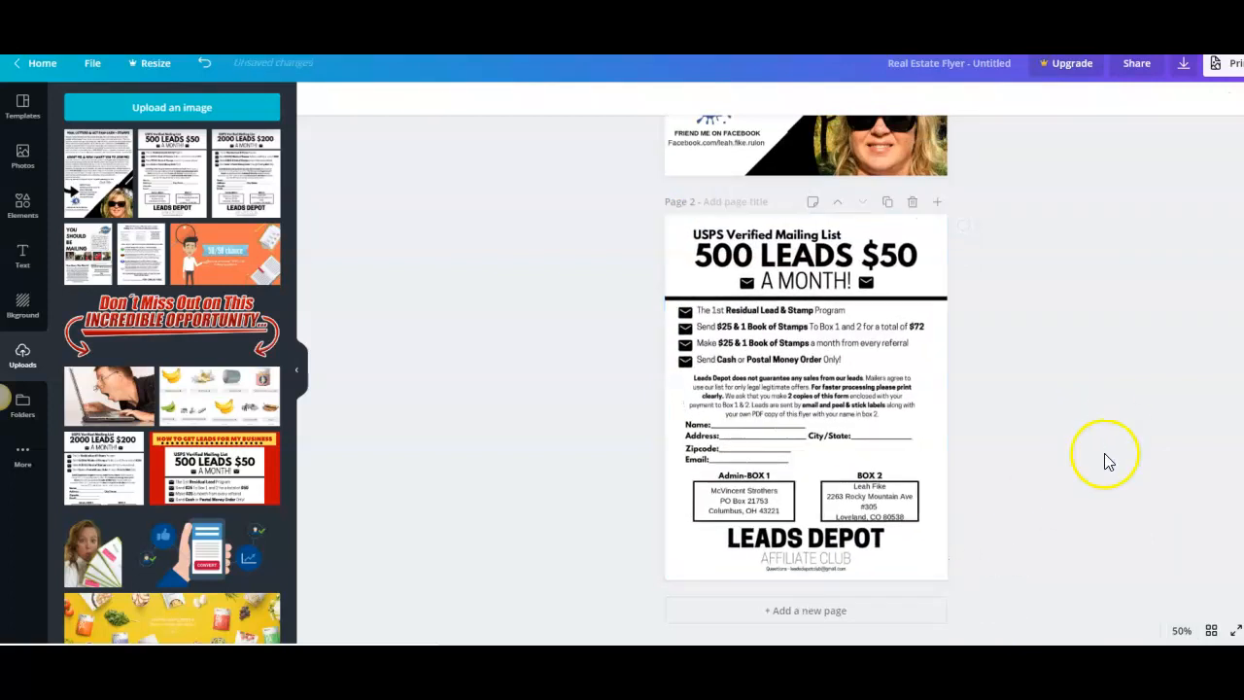
pyautogui.scroll(3, 1143, 362)
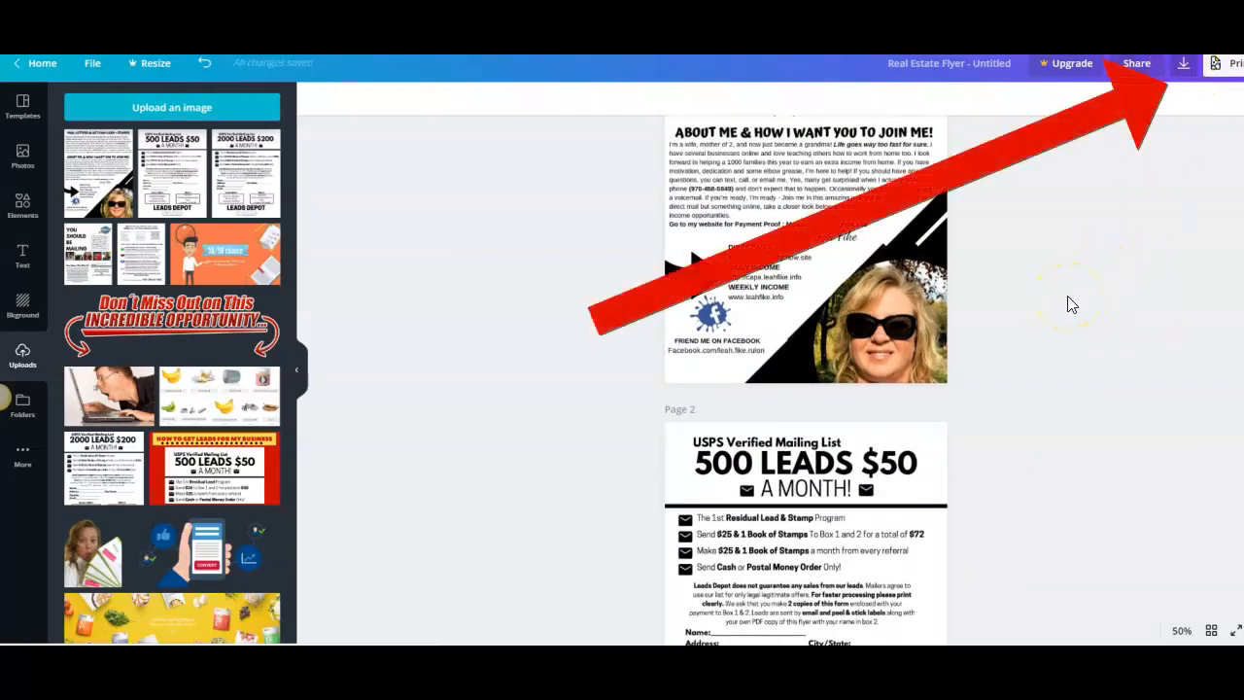
pyautogui.rightClick(996, 260)
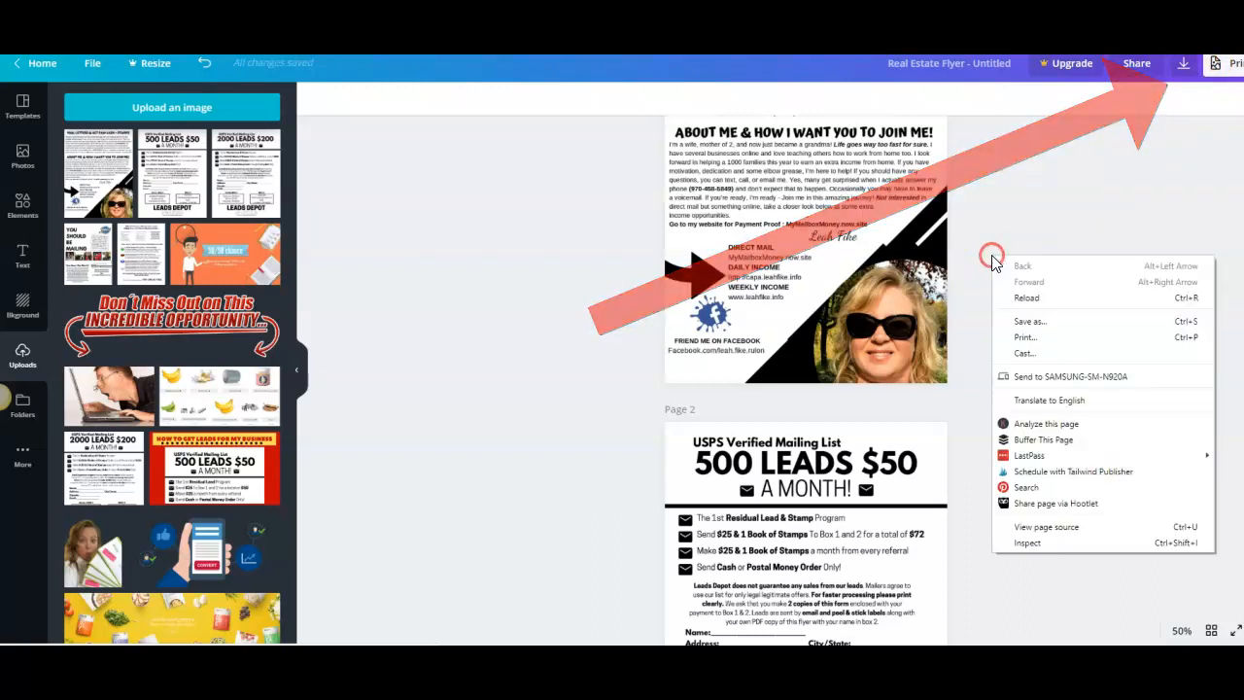
pyautogui.click(995, 192)
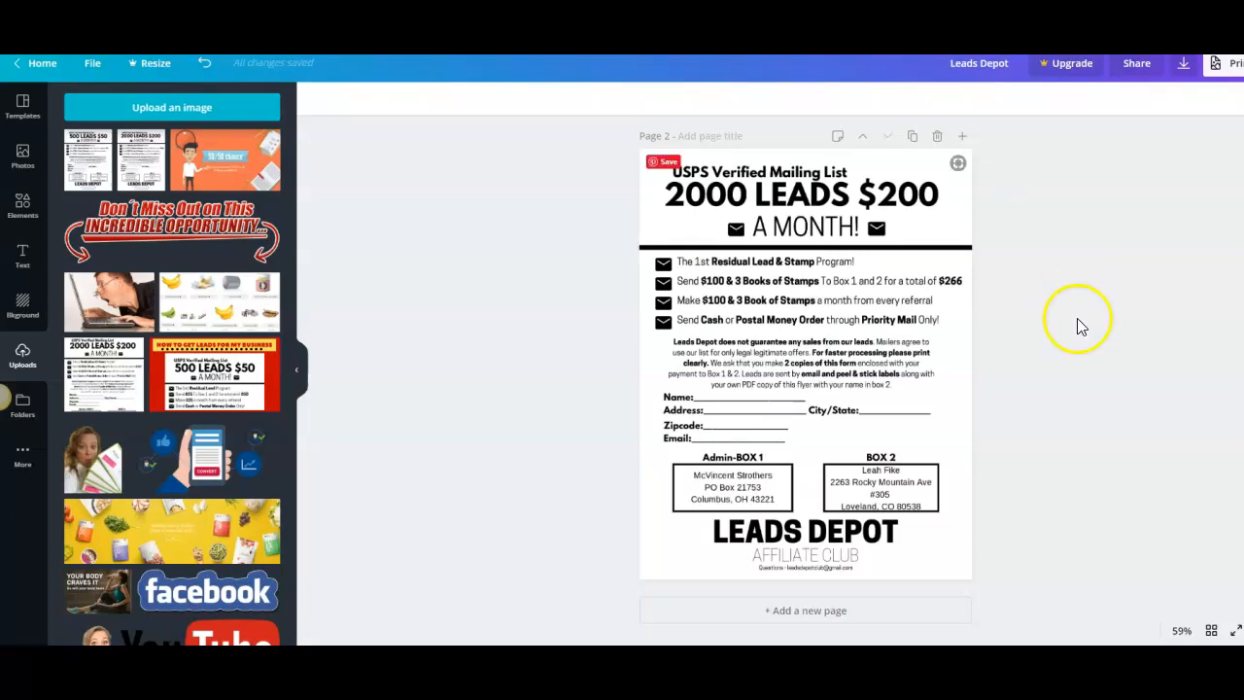
# Step: Review both pages of the Leads Depot design, the 500 LEADS $50 and the 2000 LEADS $200 flyers
pyautogui.scroll(5, 1081, 328)
pyautogui.scroll(-5, 1091, 344)
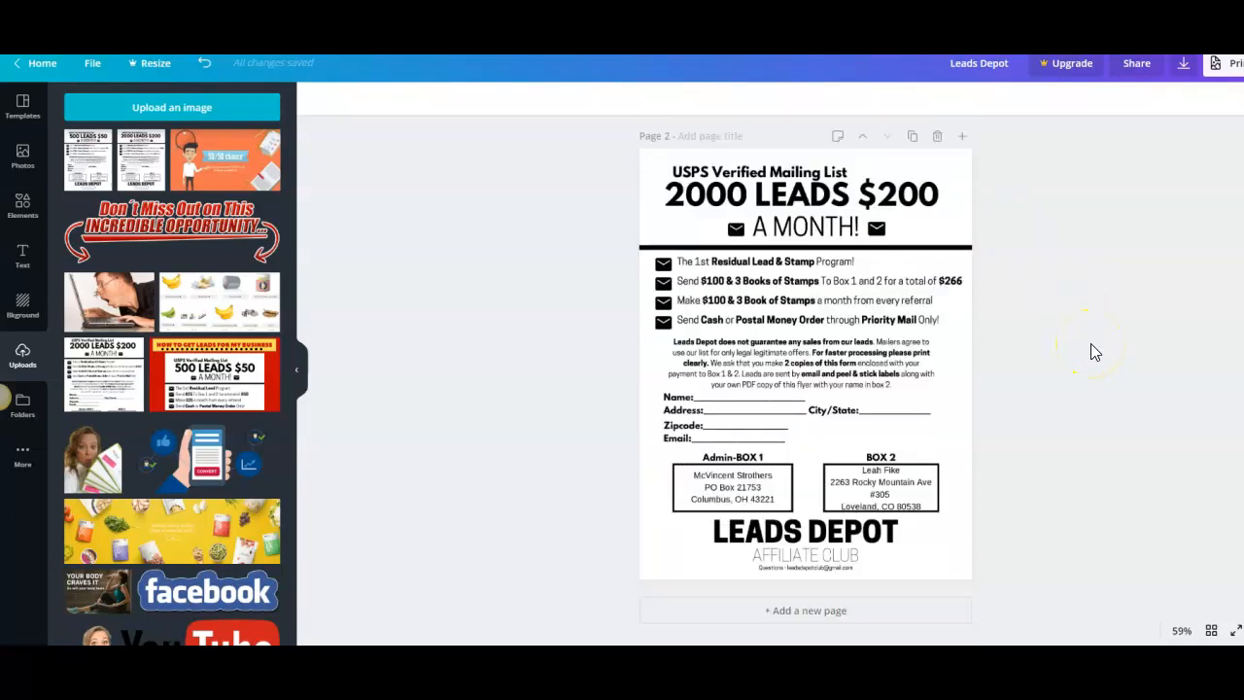
pyautogui.scroll(2, 1098, 341)
pyautogui.scroll(3, 1106, 335)
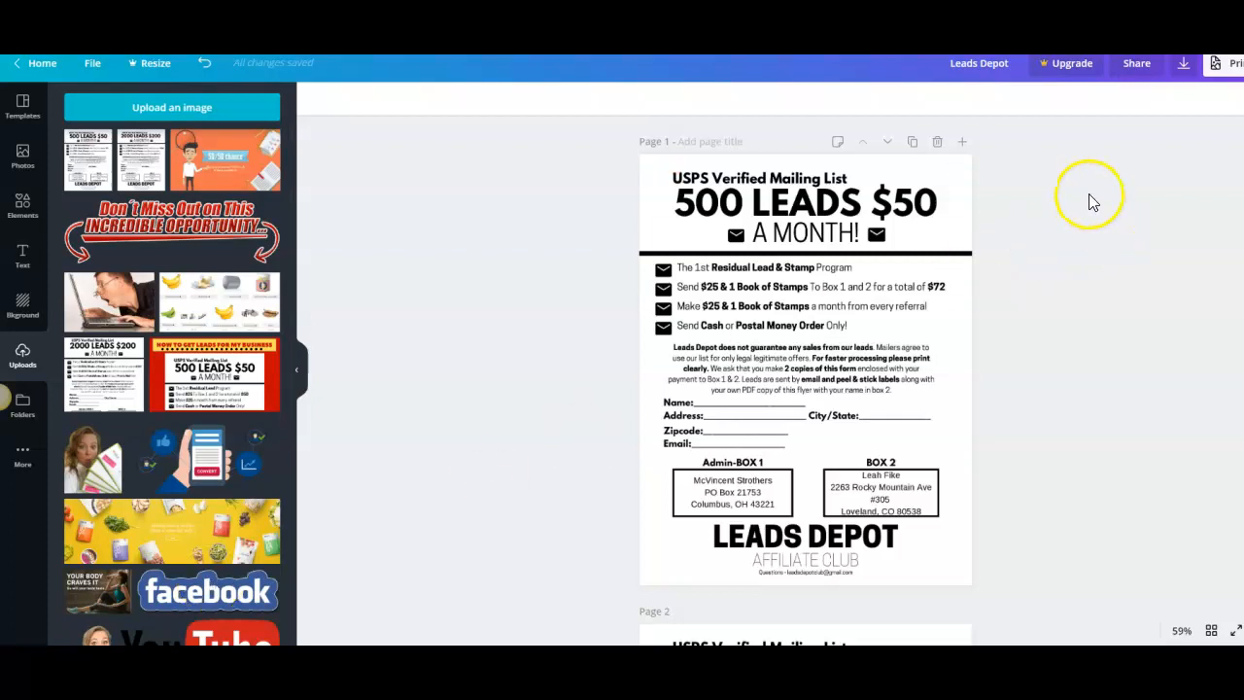
pyautogui.scroll(-4, 834, 341)
pyautogui.scroll(-1, 834, 349)
pyautogui.scroll(5, 834, 350)
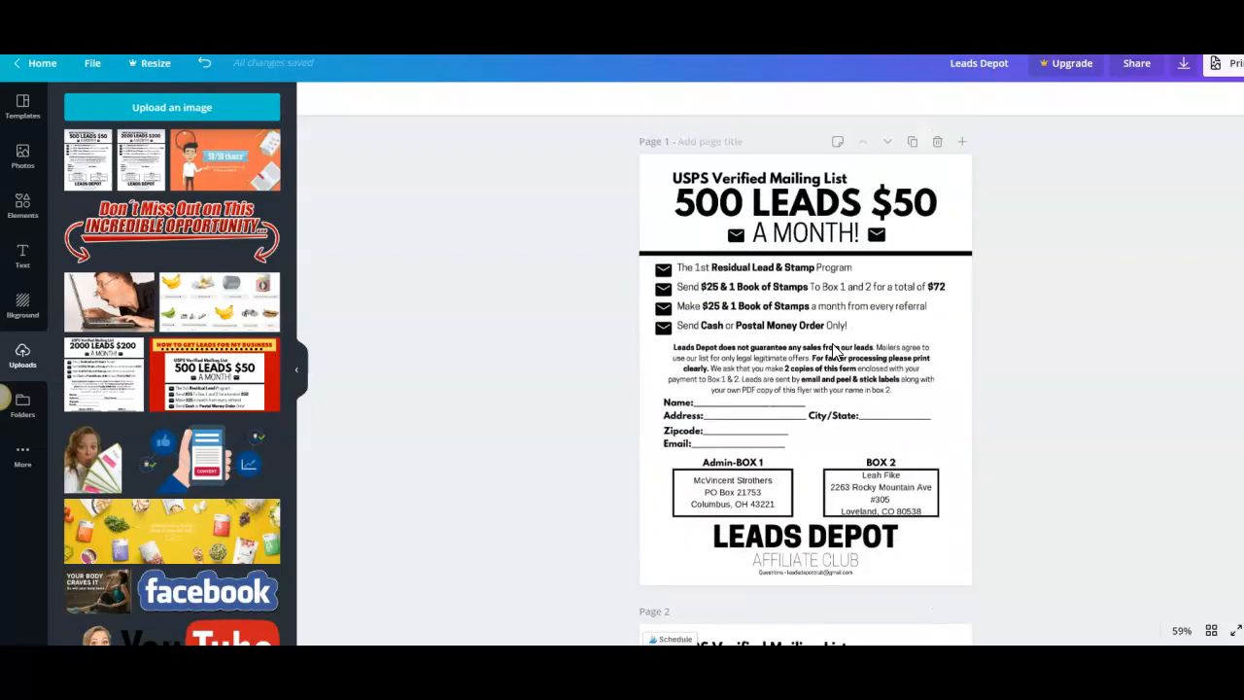